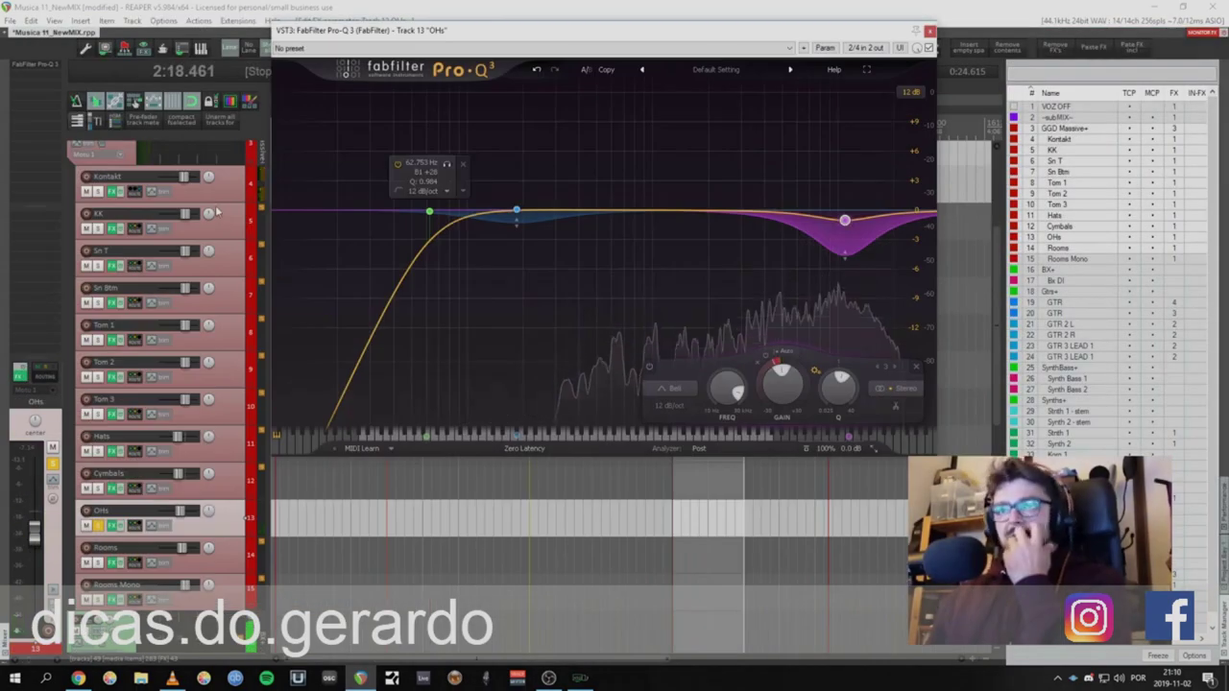
click(217, 211)
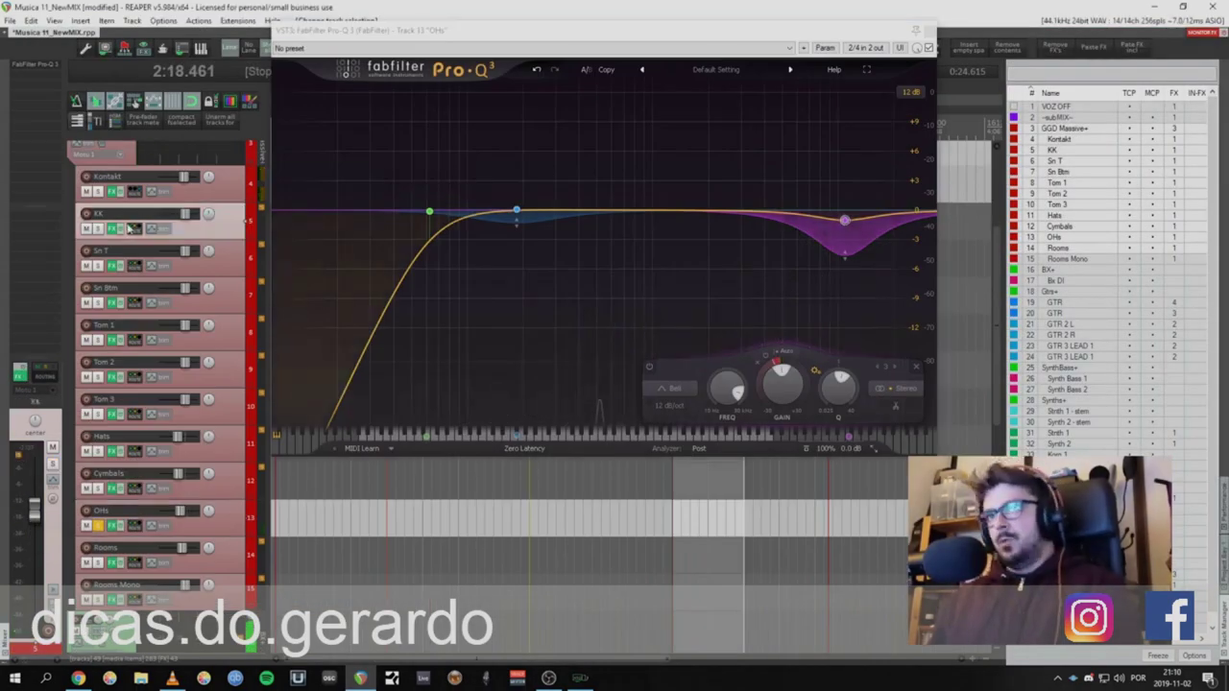
mouse_move(853, 236)
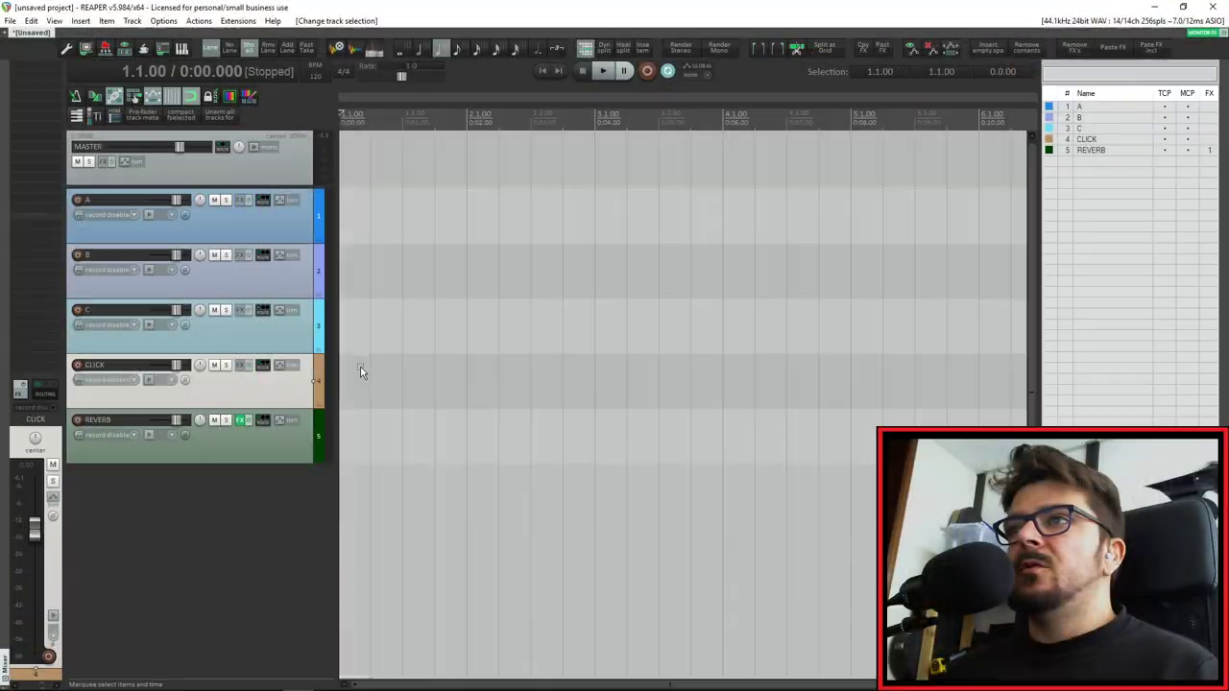
Step: Insert a click source on the CLICK track from bar 1 to bar 3 and play it briefly
drag(360, 373, 607, 354)
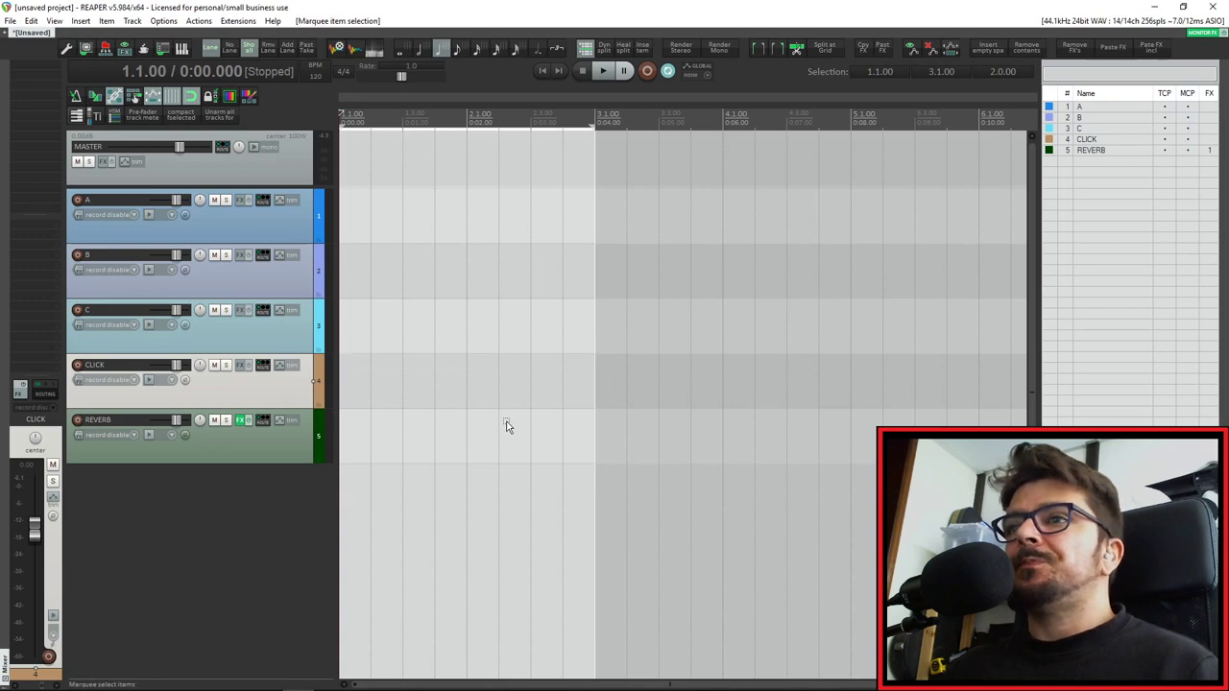
click(81, 20)
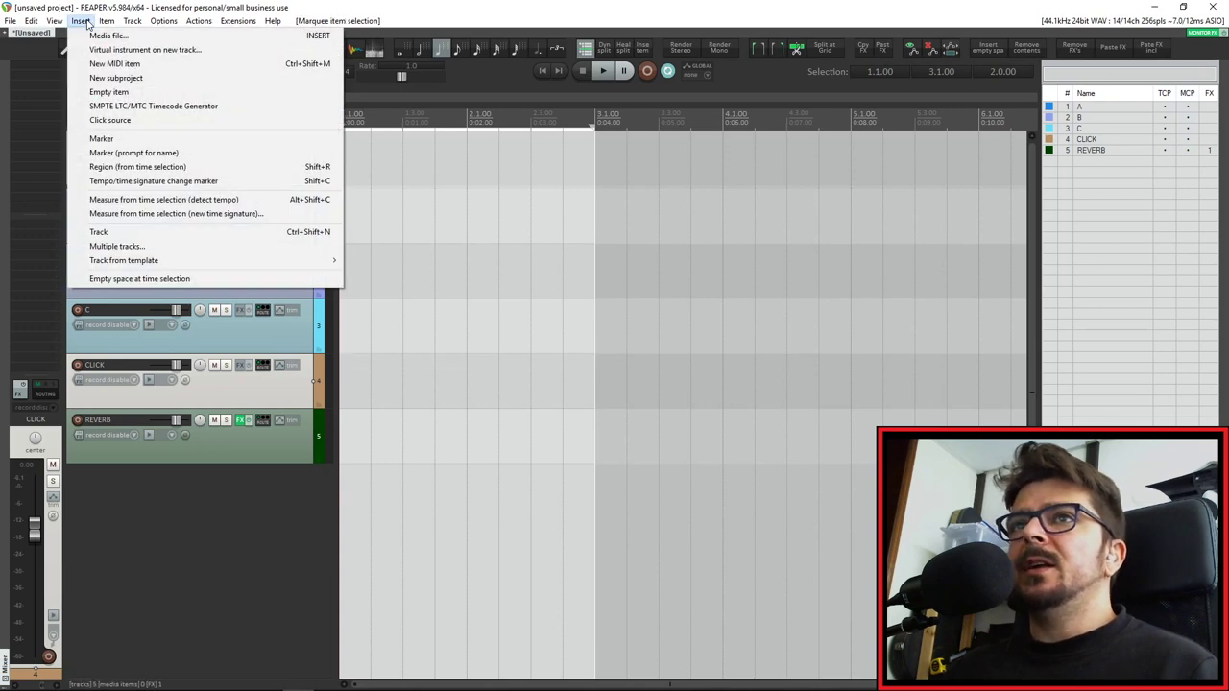
click(117, 122)
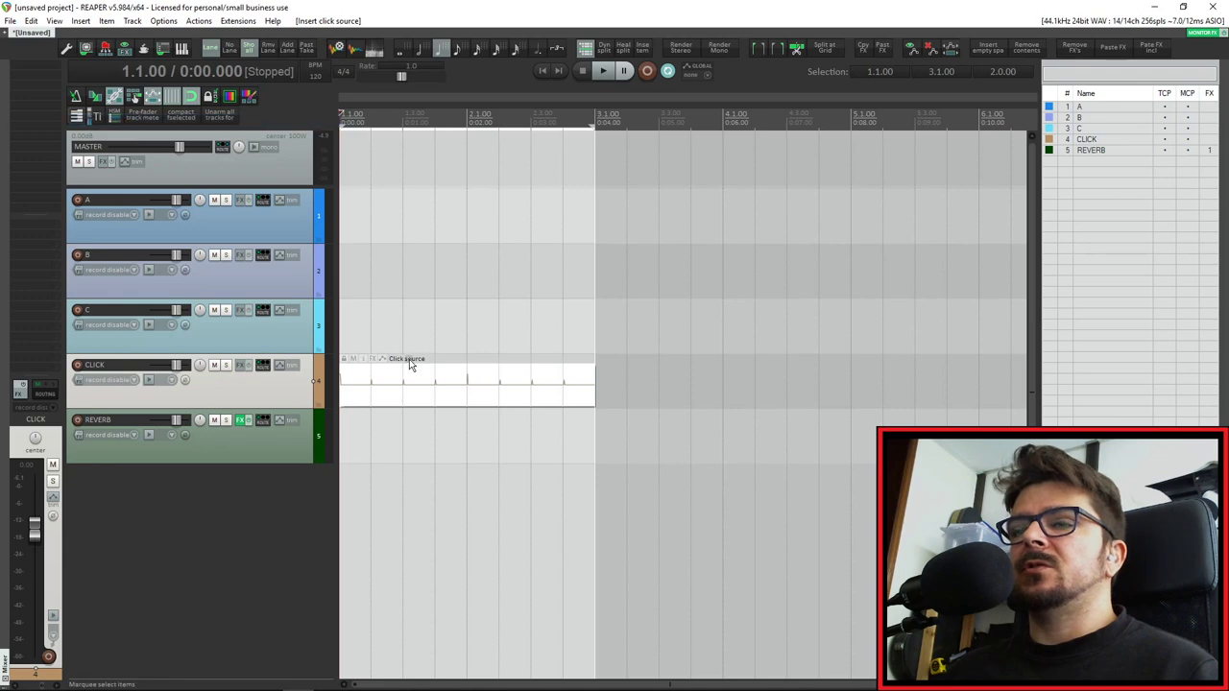
key(space)
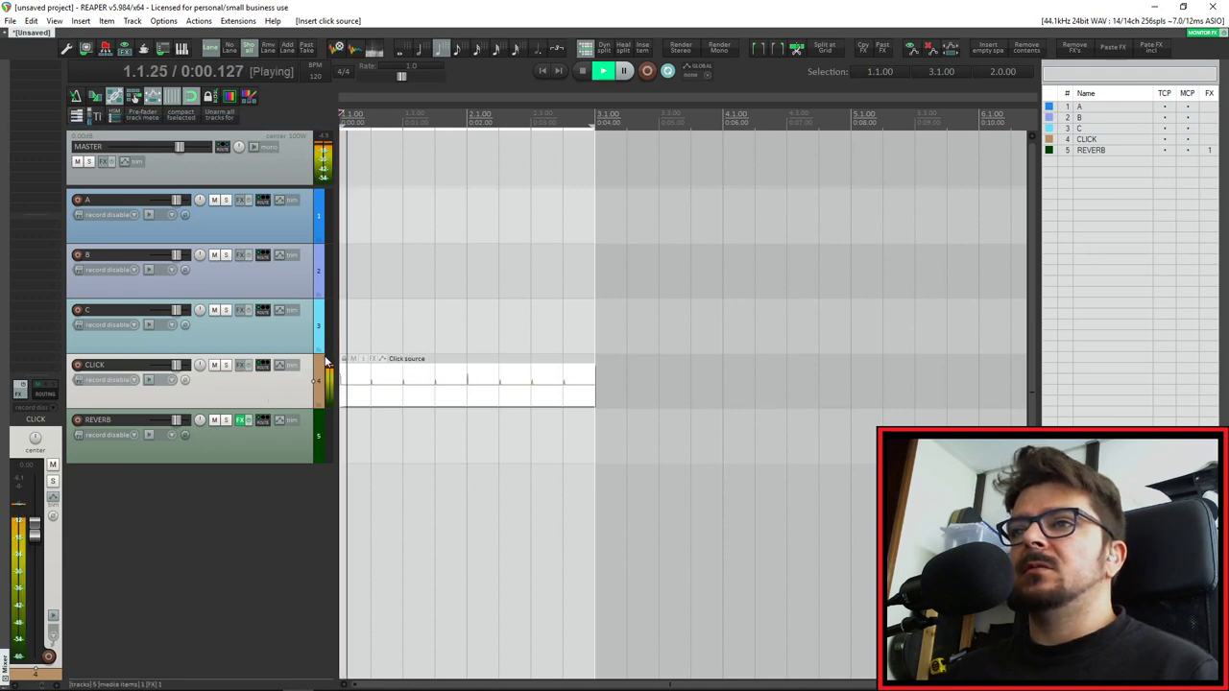
key(space)
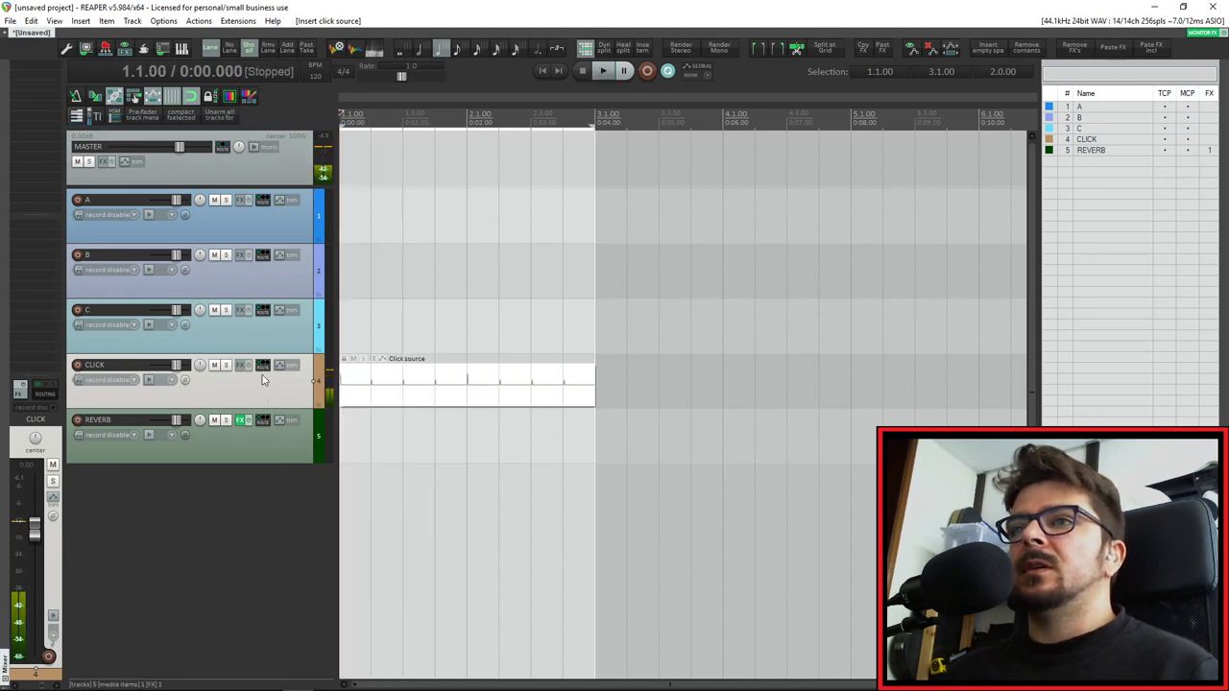
Step: Create a send from the CLICK track to the REVERB track and try out its send level control
click(281, 370)
click(282, 386)
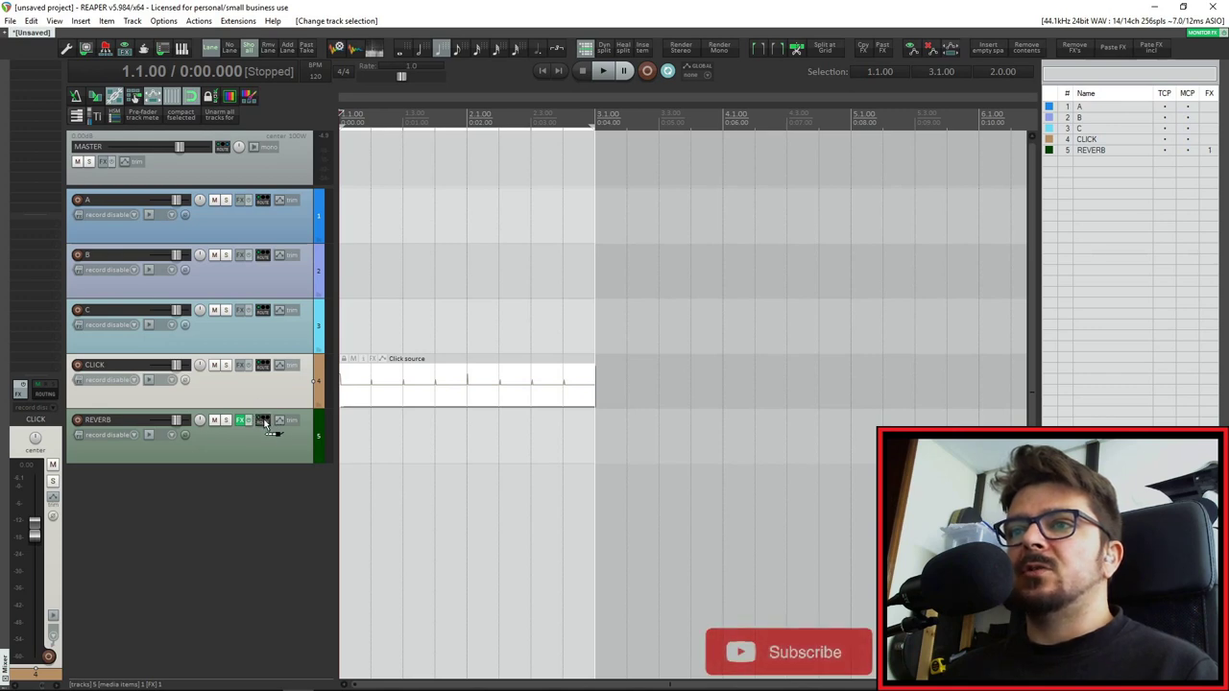
drag(267, 426, 267, 427)
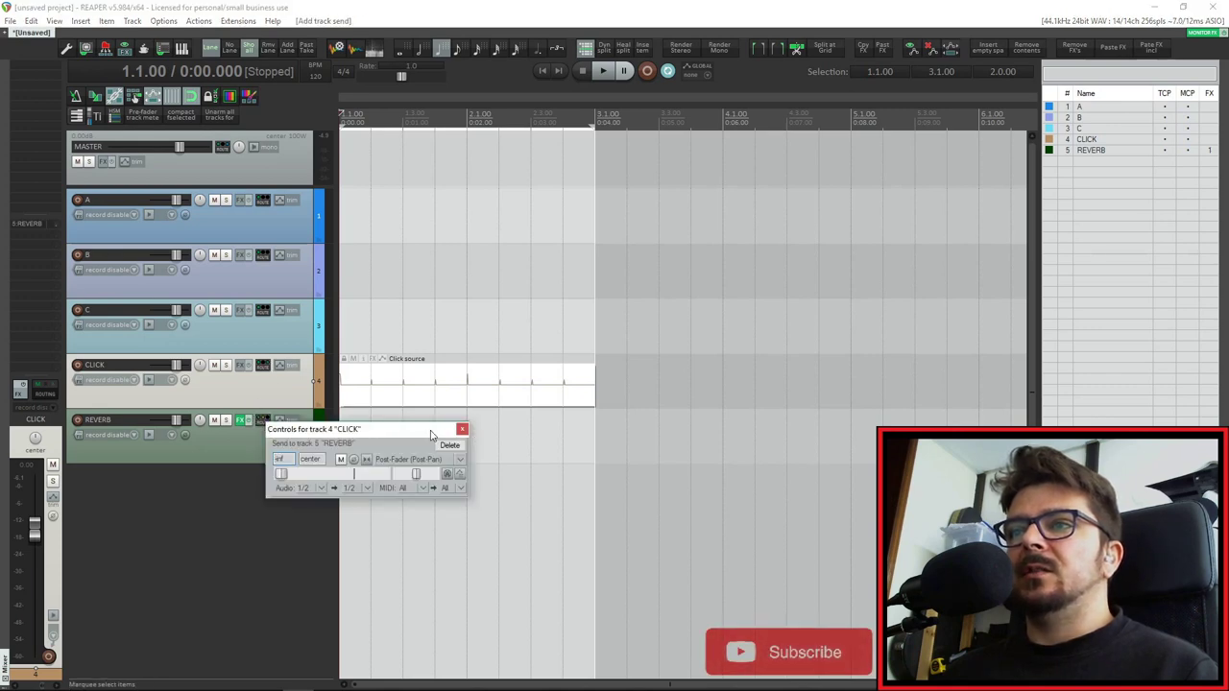
drag(411, 424, 461, 422)
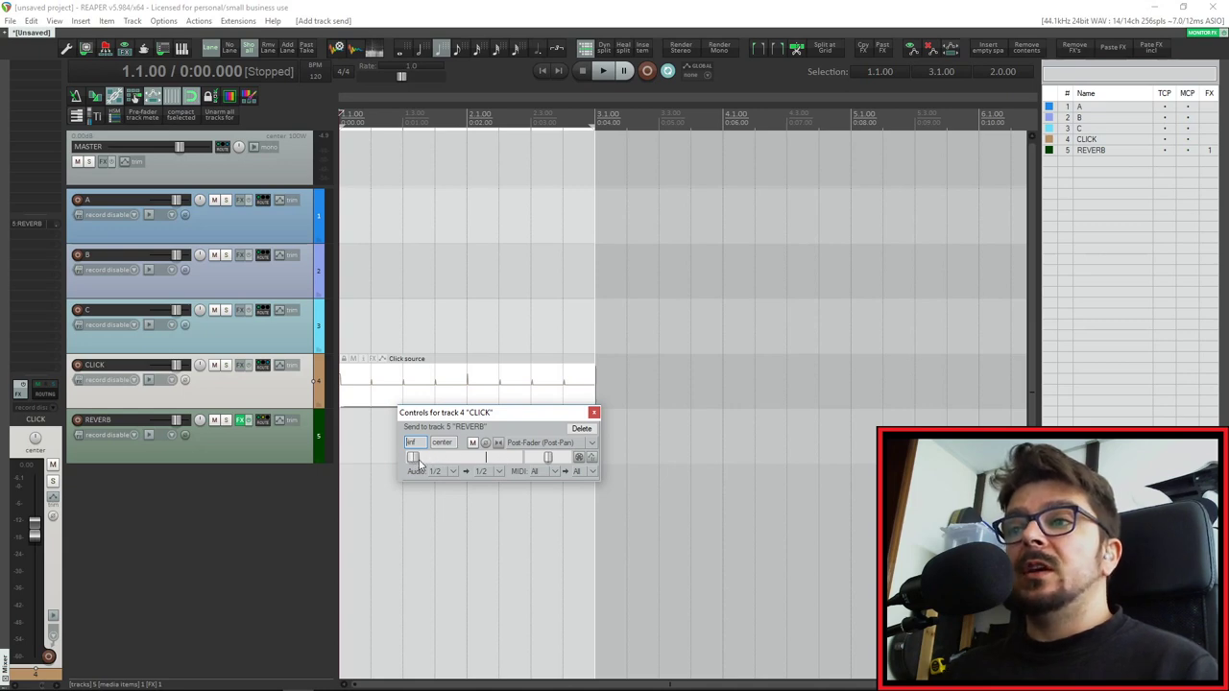
mouse_move(416, 462)
mouse_down()
mouse_move(465, 461)
mouse_move(415, 461)
mouse_up()
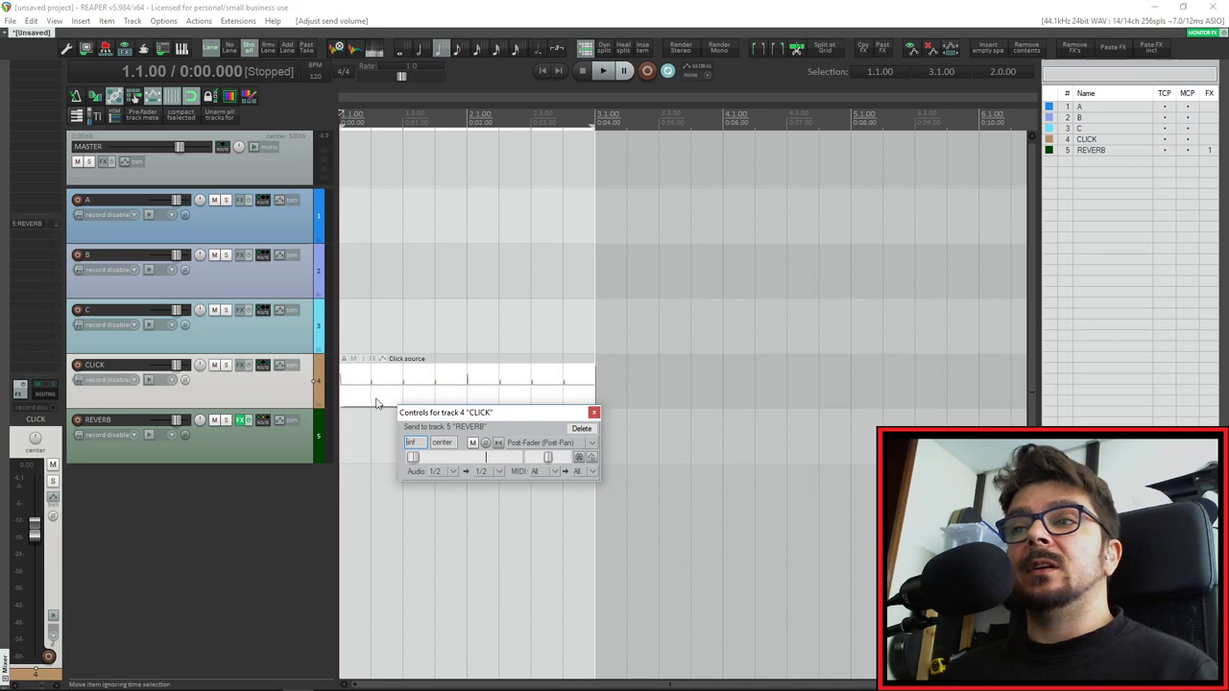
click(295, 450)
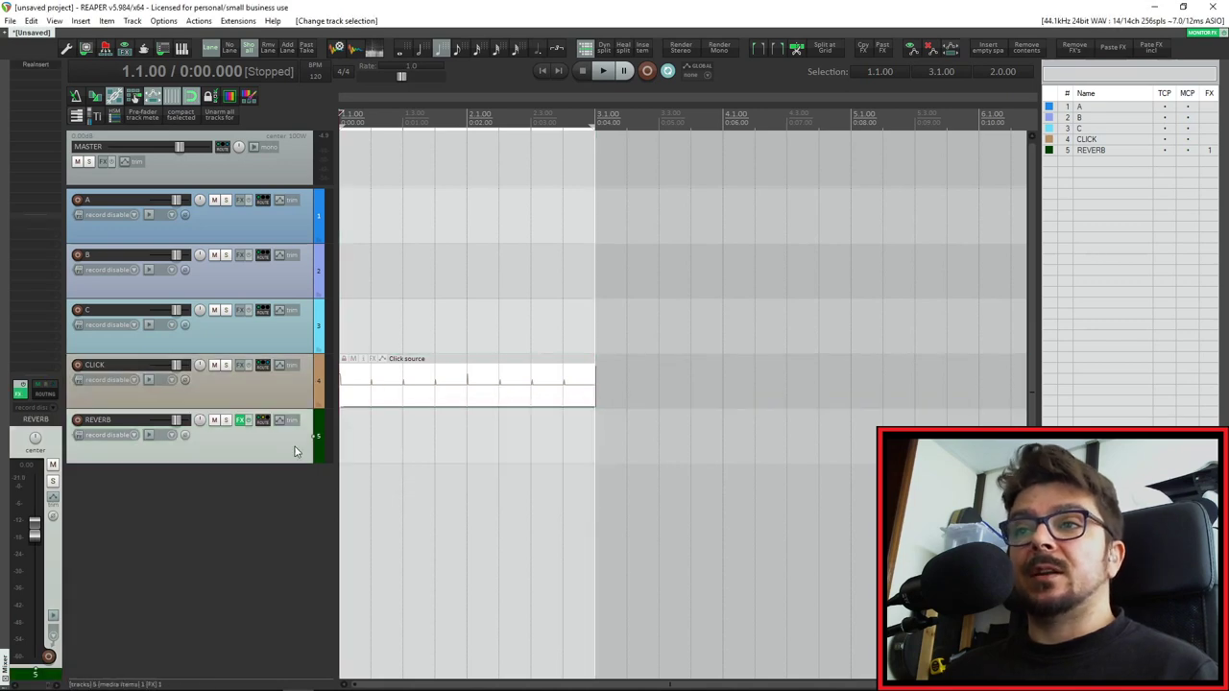
Step: Look at the CLICK track's routing, then rename the REVERB track as "reverb 2"
click(264, 366)
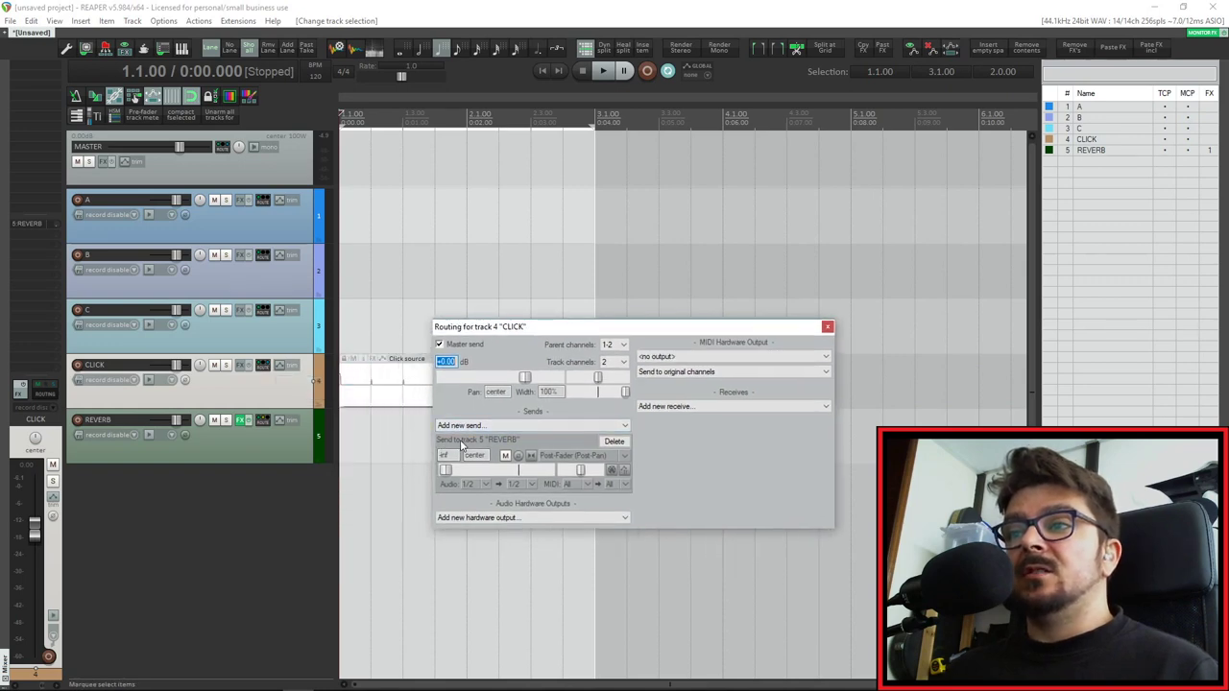
double_click(118, 420)
text(reve)
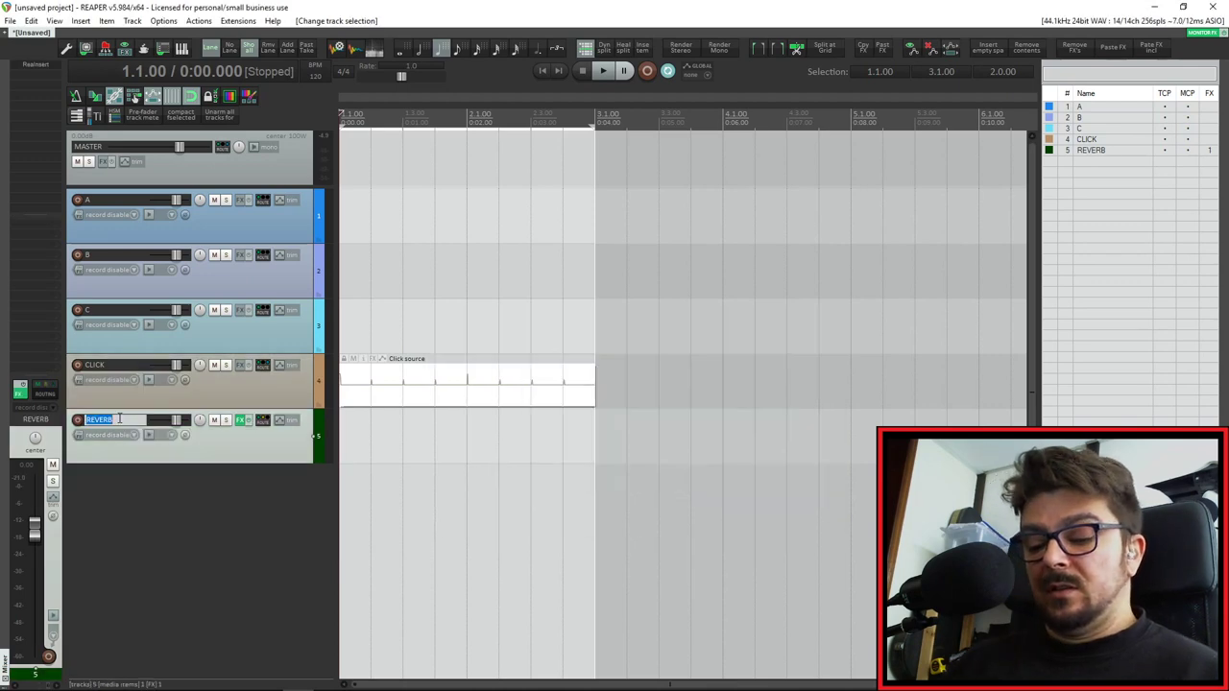
text(rb 2)
key(Return)
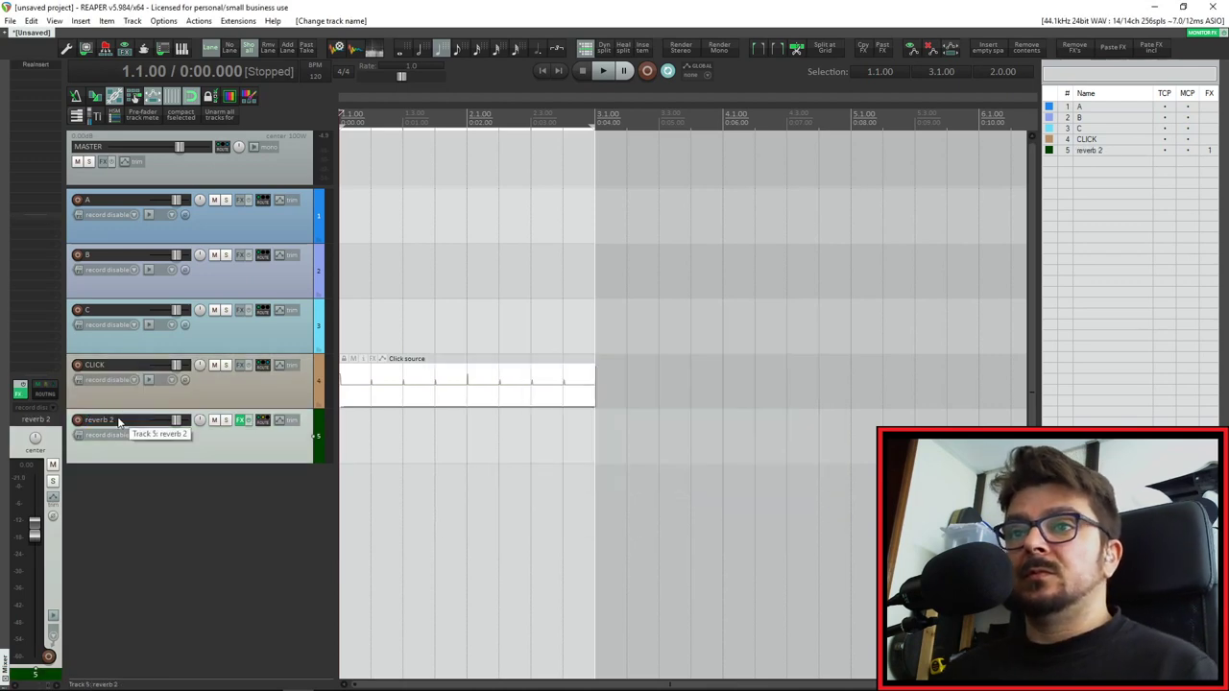
Step: Check the destination name of the existing send in the CLICK track's routing, then close the routing window
click(264, 367)
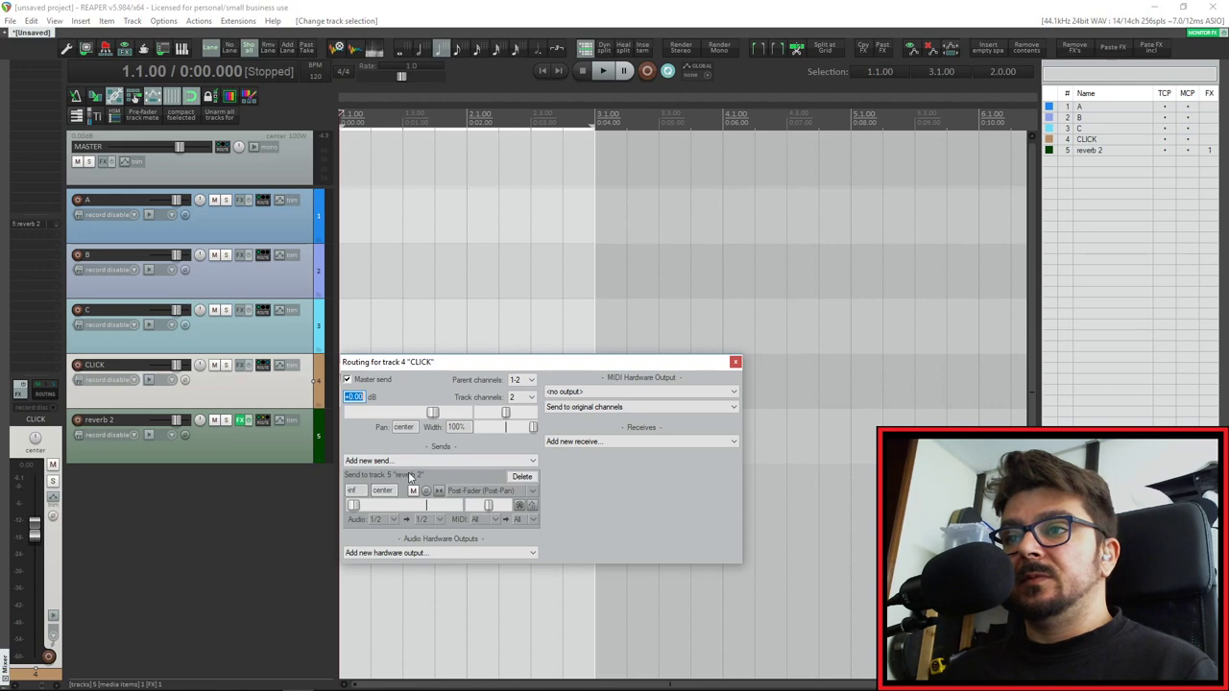
drag(538, 363, 577, 337)
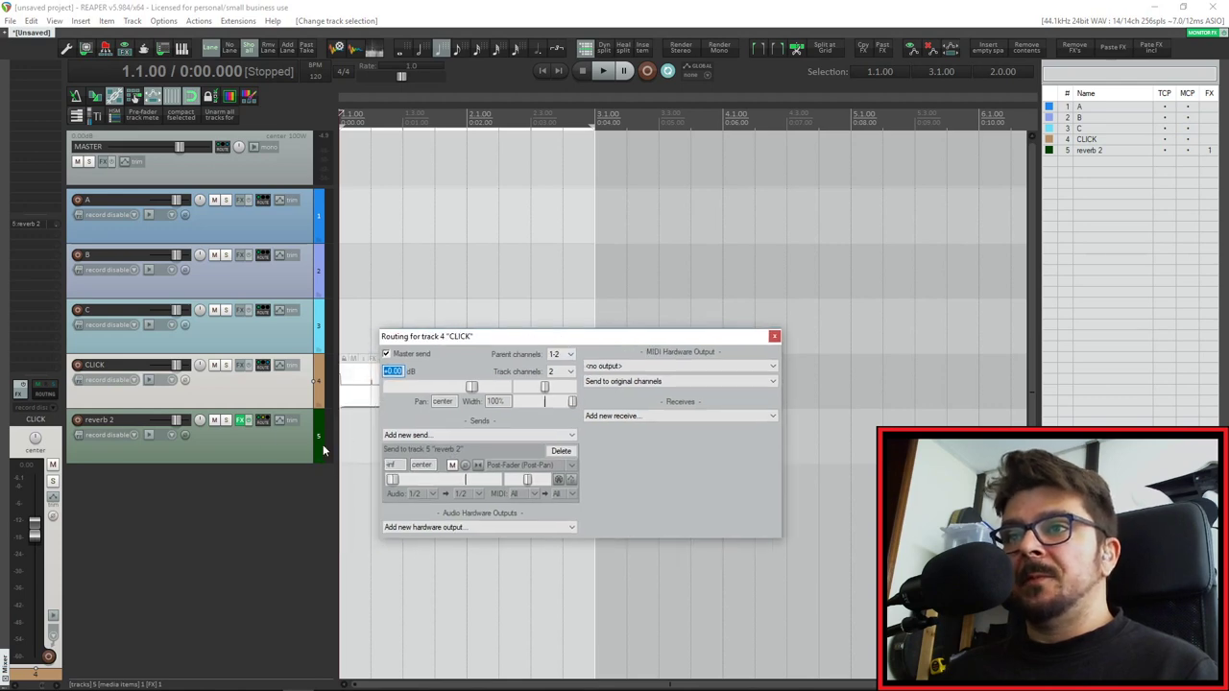
click(774, 337)
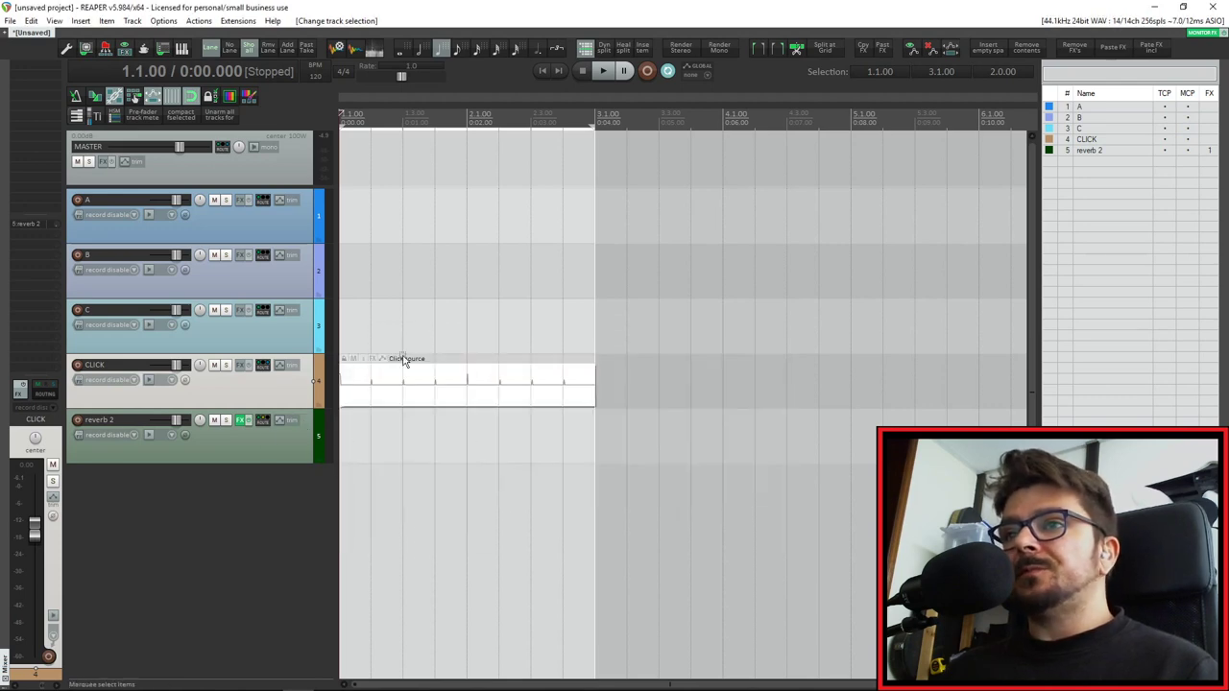
Step: Delete the send to reverb 2 from the CLICK track's routing
click(264, 367)
click(521, 477)
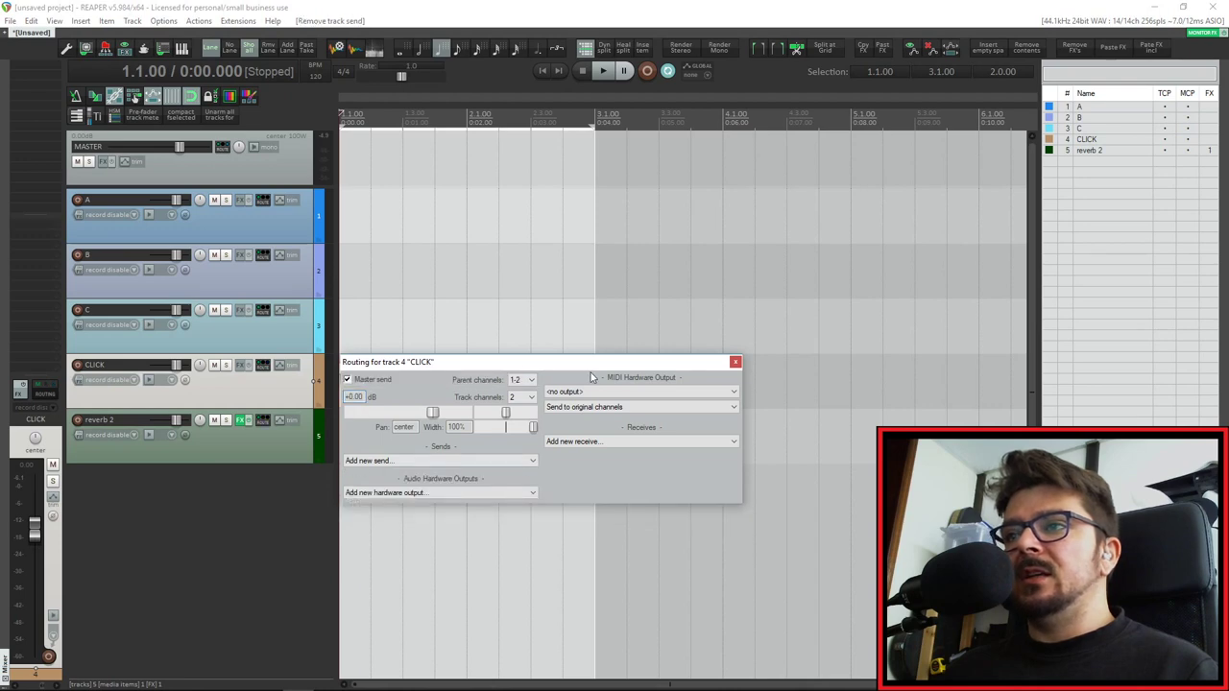
click(736, 362)
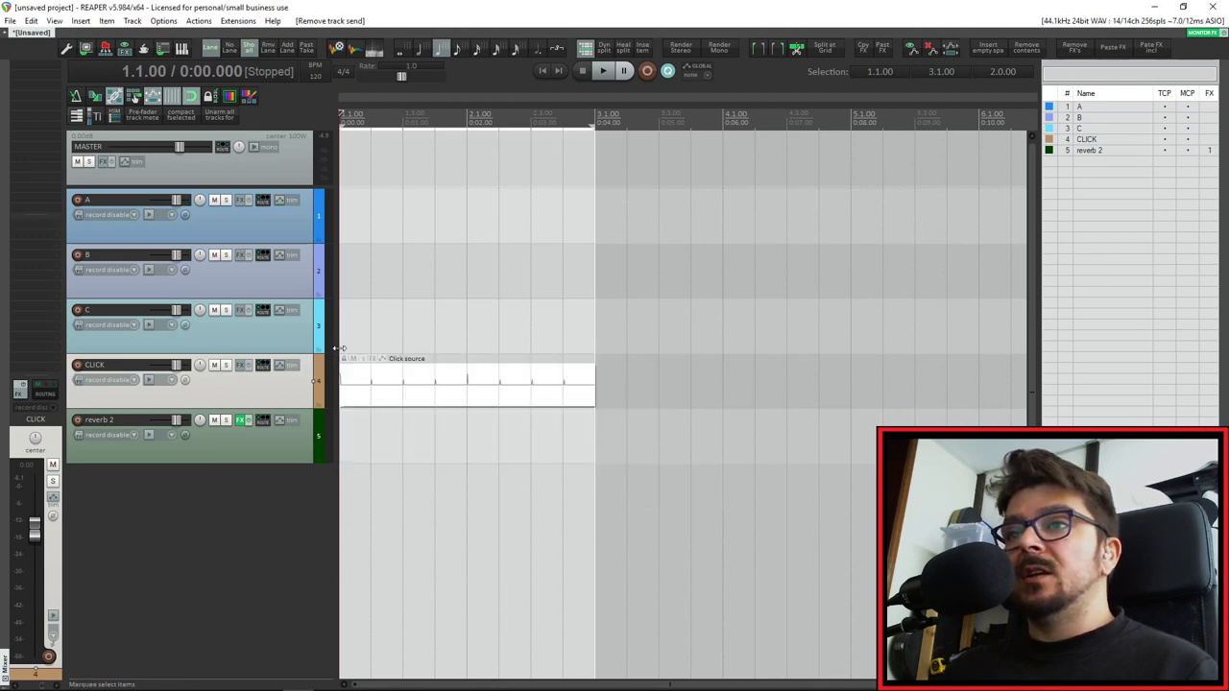
Step: Add a new send to the reverb 2 track in the CLICK track's routing window
click(262, 369)
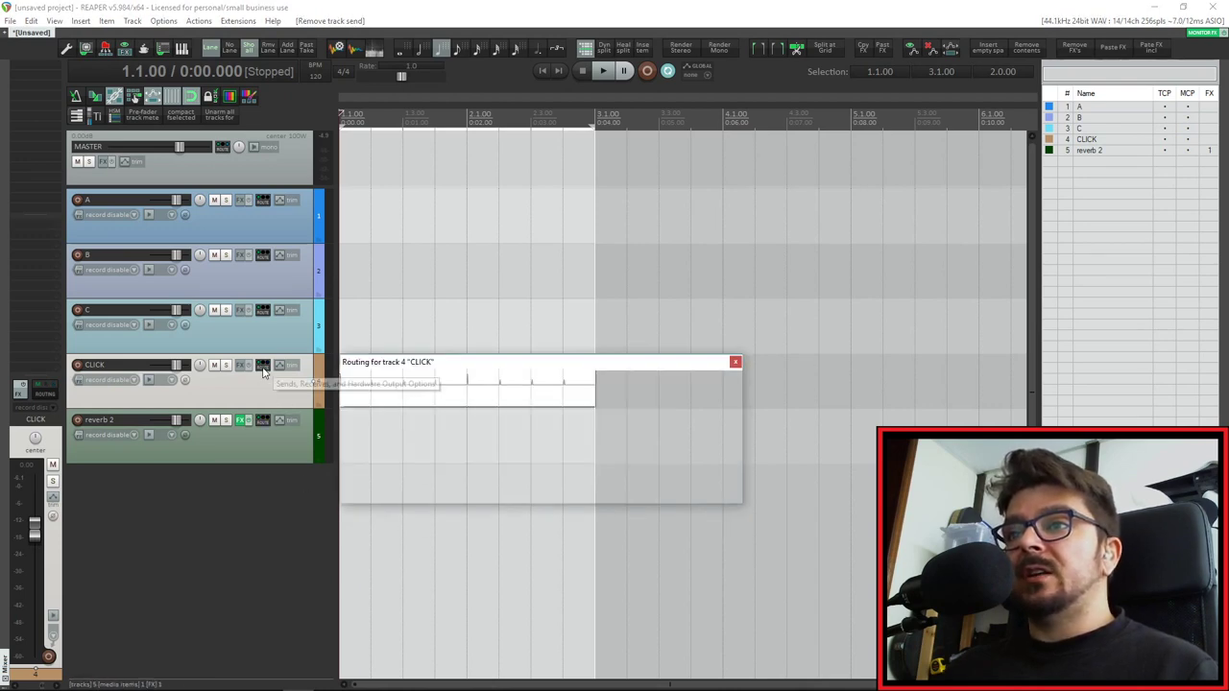
drag(404, 368, 488, 274)
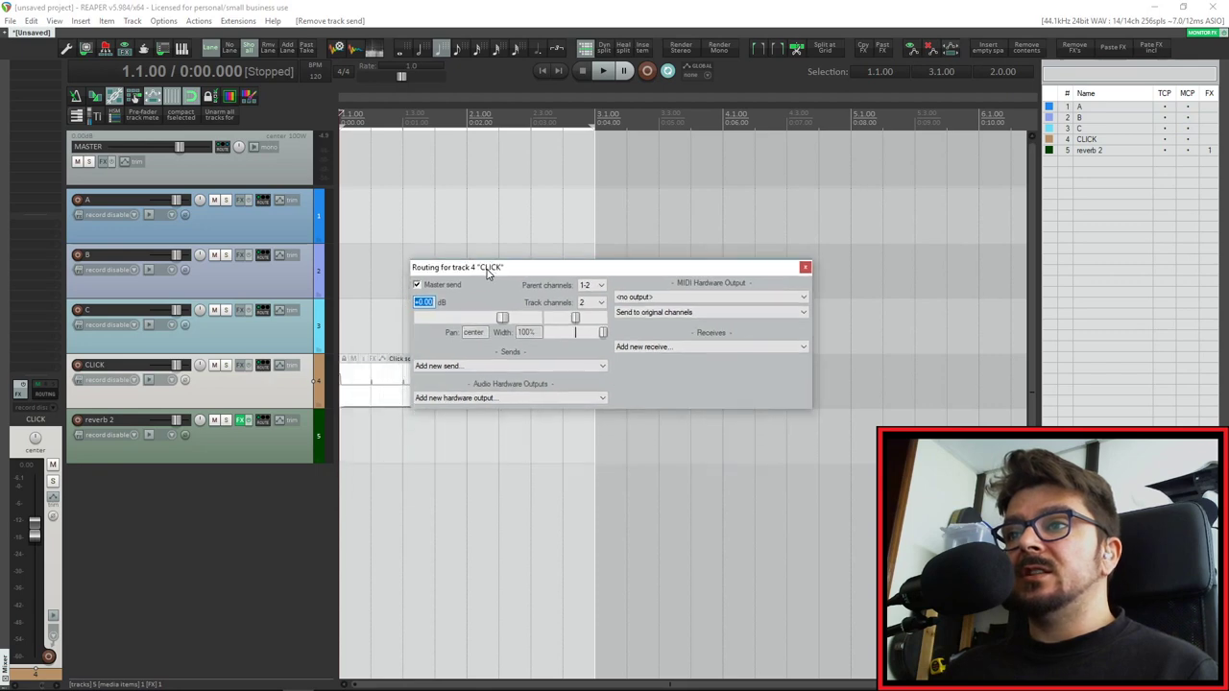
click(485, 368)
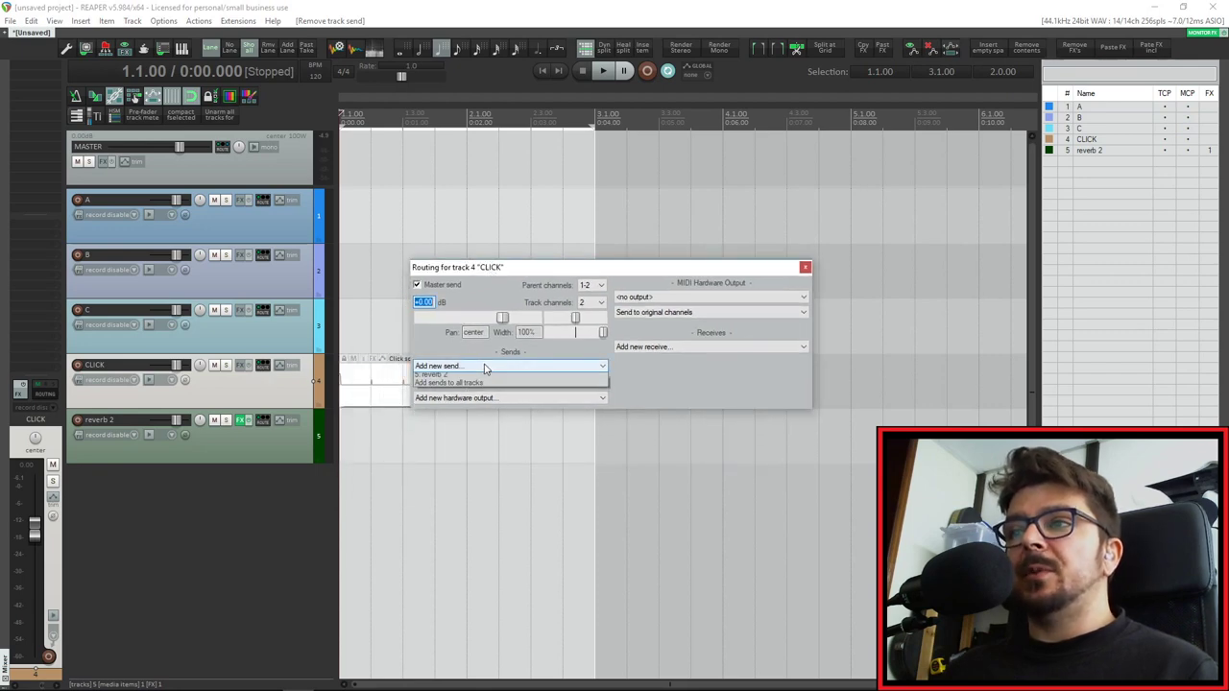
click(451, 413)
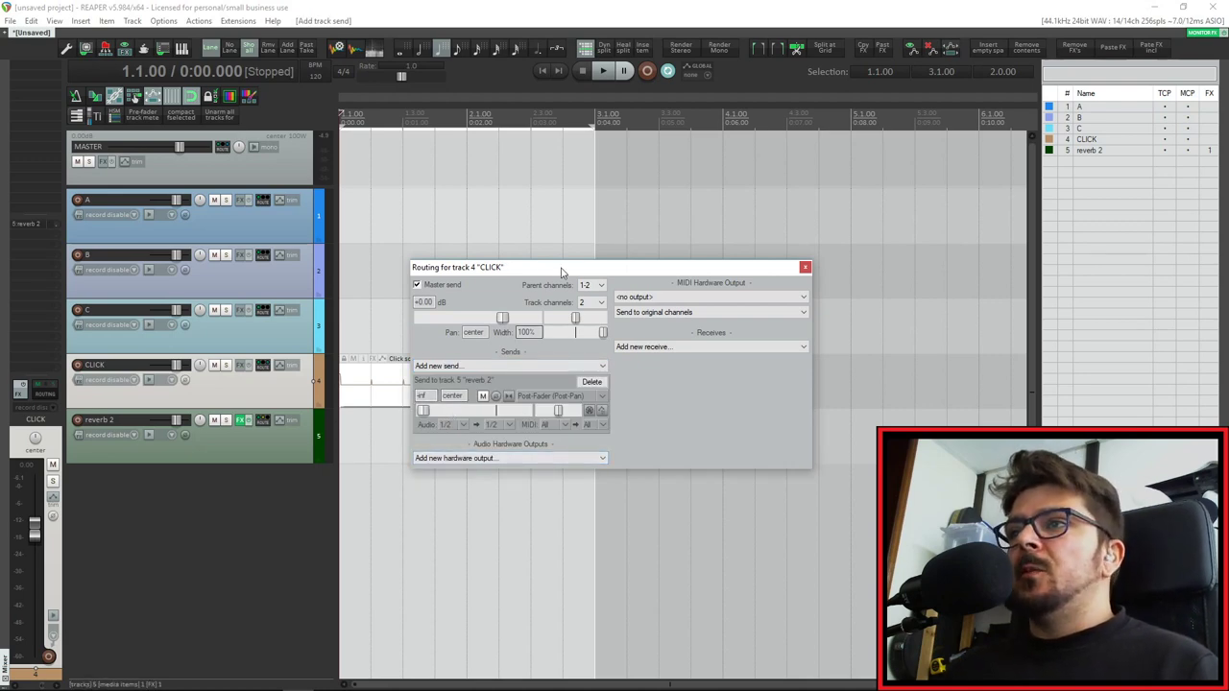
Step: Review the mode options of the reverb 2 send, keeping Post-Fader (Post-Pan)
drag(562, 273, 716, 166)
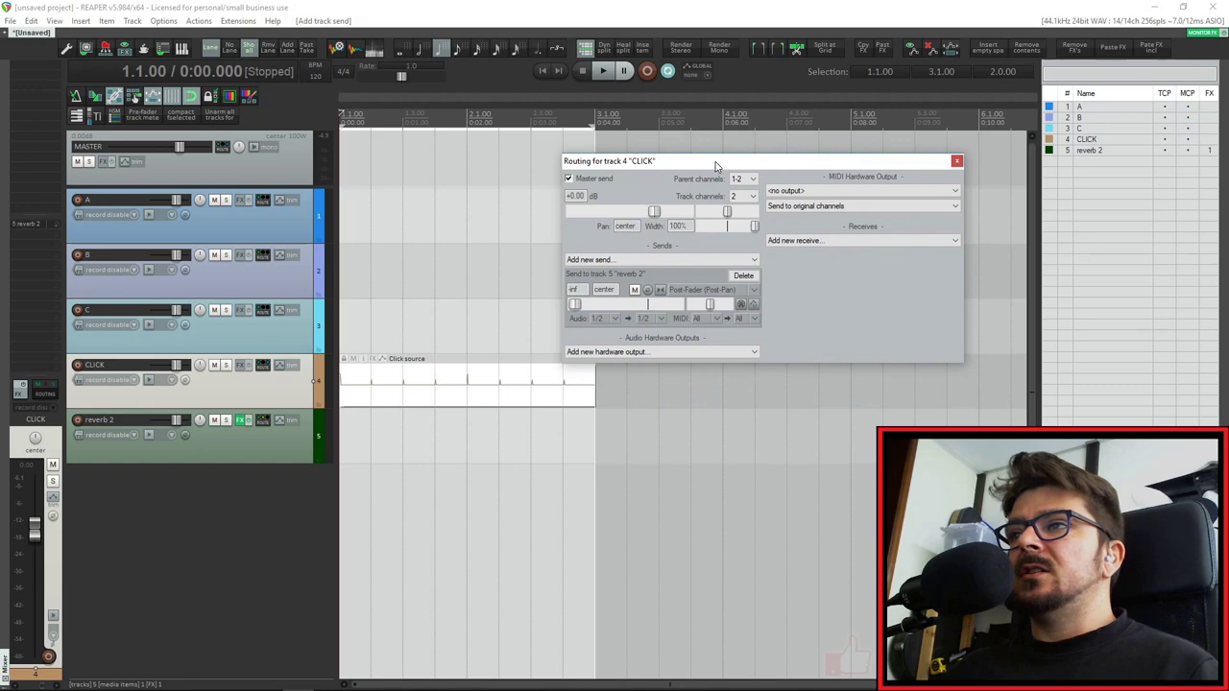
click(689, 294)
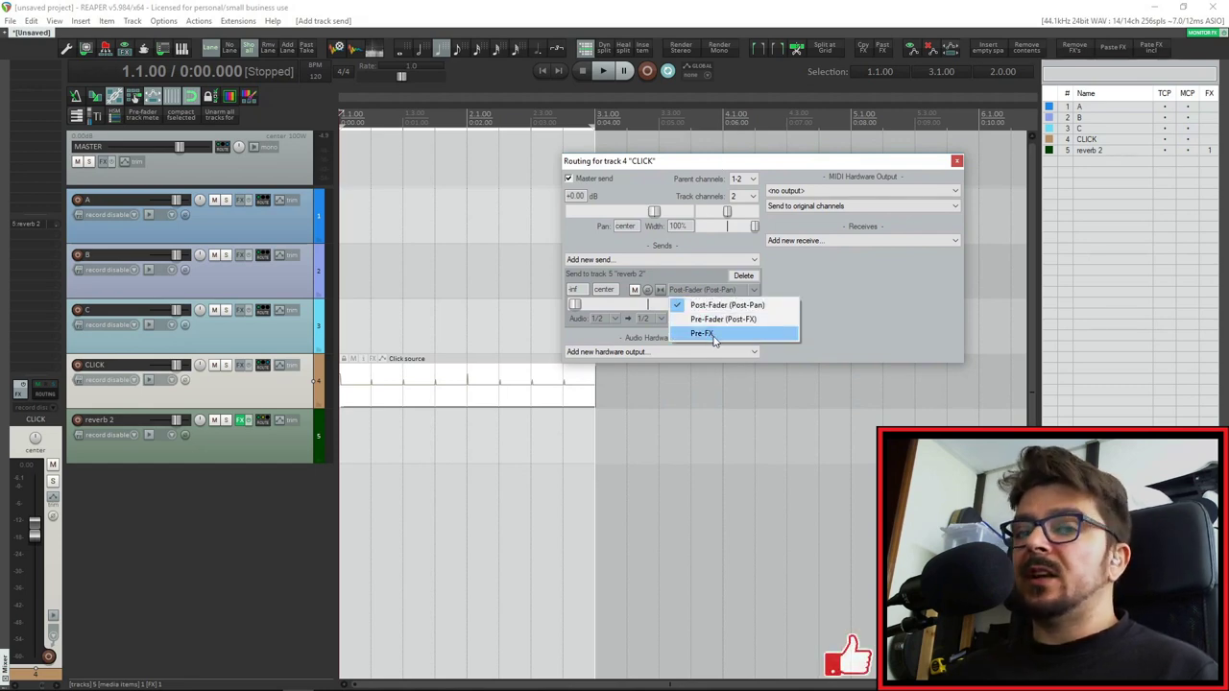
click(871, 307)
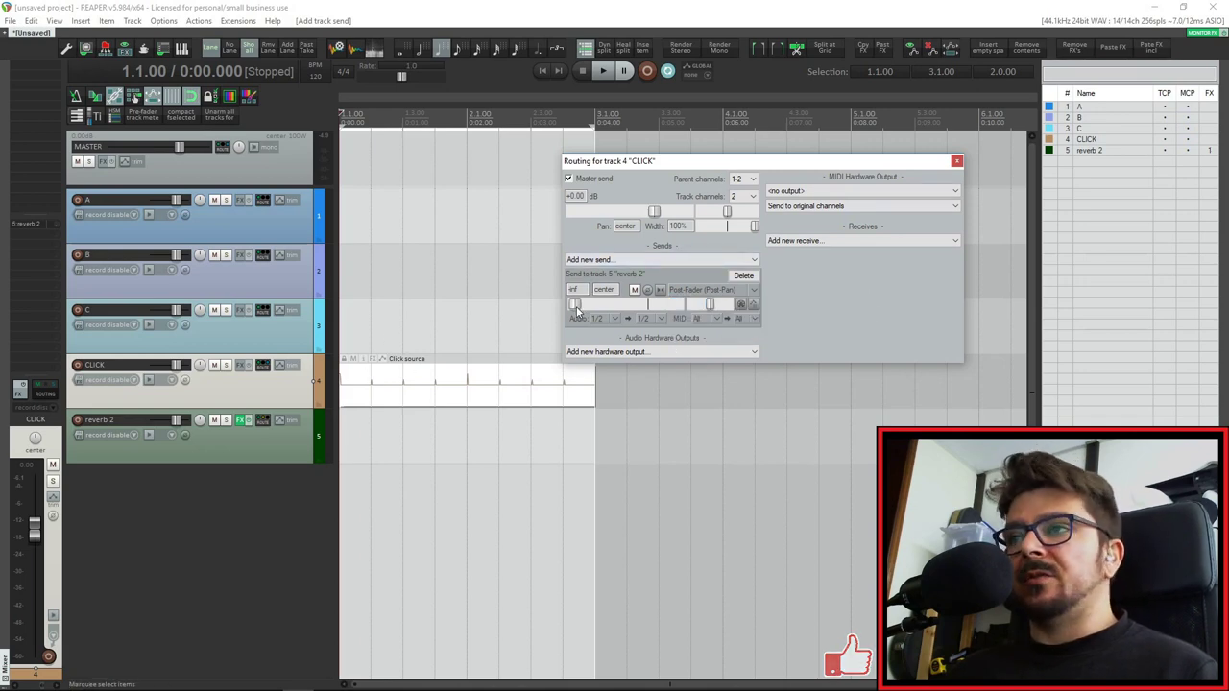
Step: Play the click while raising the reverb 2 send level and returning it to -inf, then stop and close the routing window
key(space)
drag(576, 306, 491, 342)
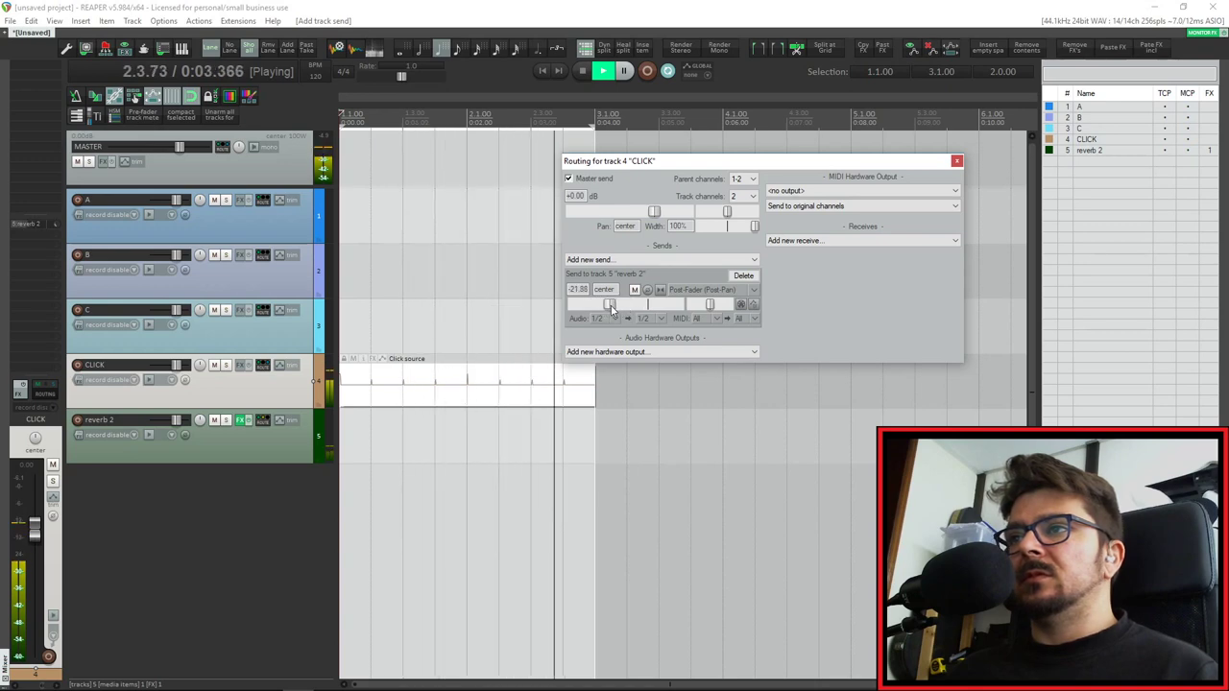
key(space)
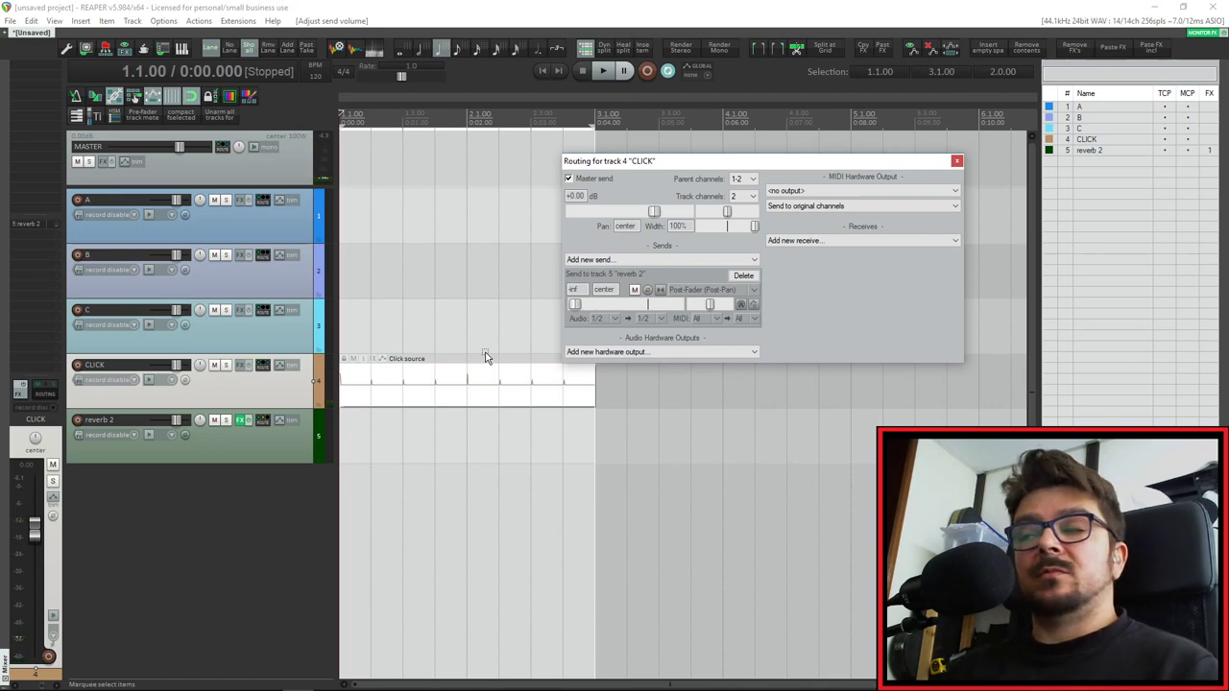
click(956, 161)
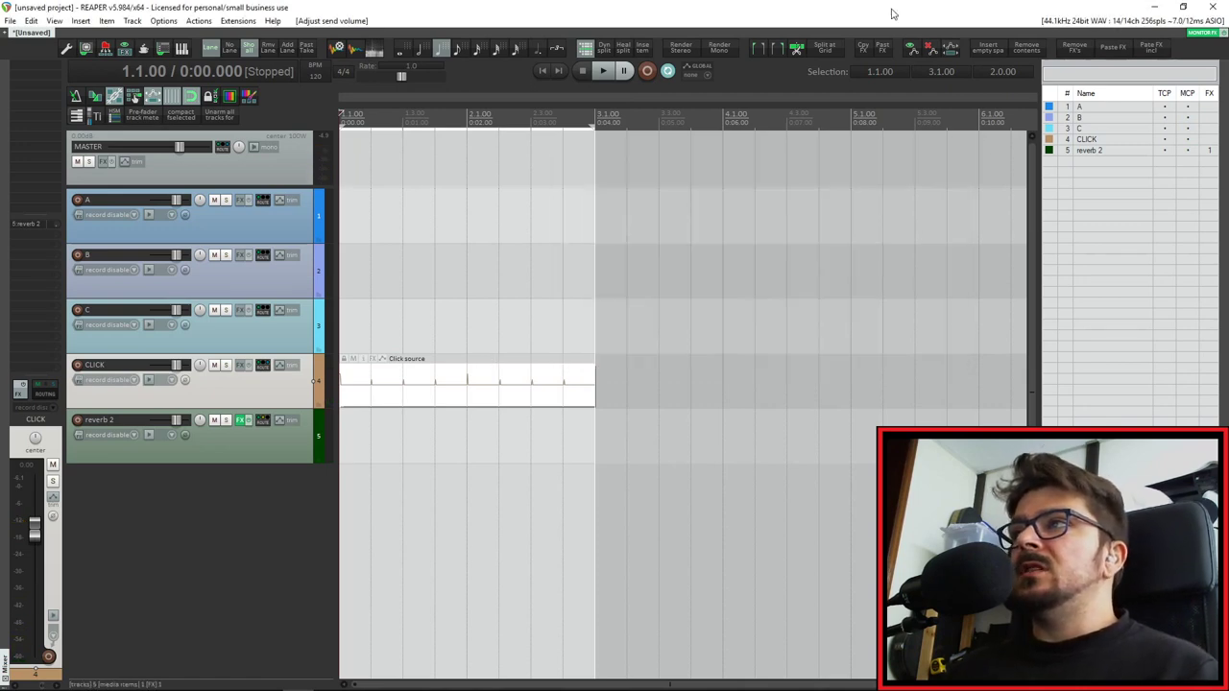
Step: Set the send default gain to 0 dB in the Track/Send Defaults preferences
click(77, 46)
drag(784, 357, 669, 184)
click(562, 303)
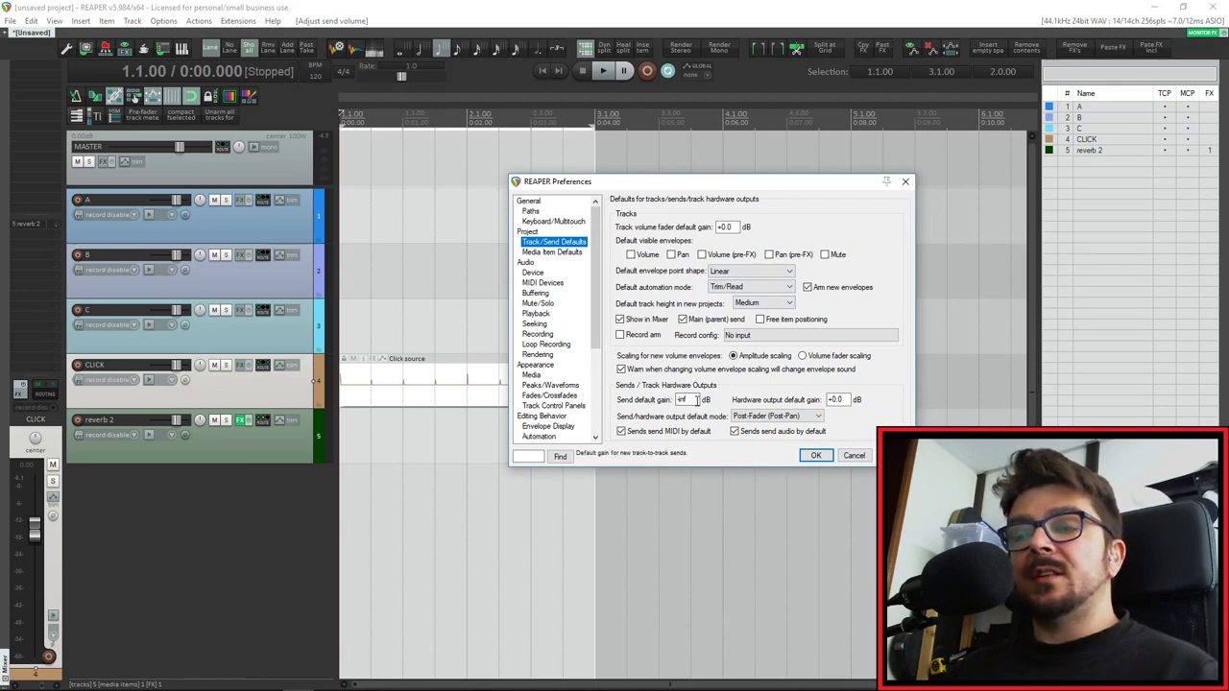
drag(692, 397, 657, 399)
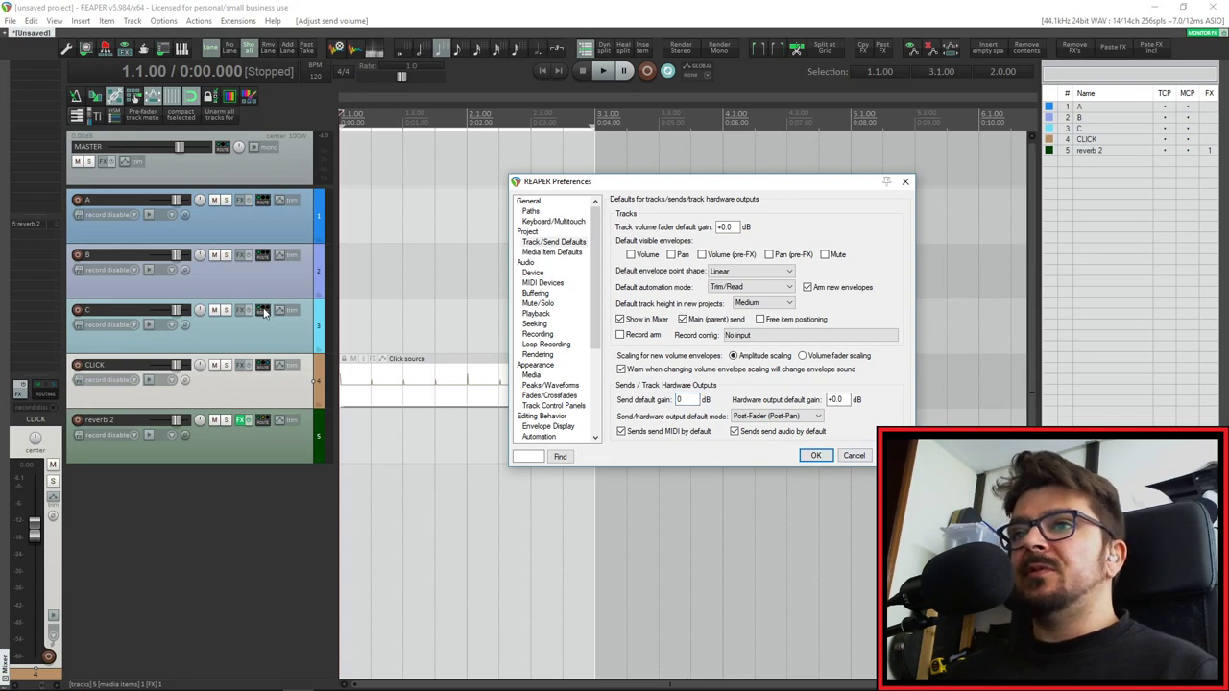
Step: Replace the CLICK track's existing send with a newly added send to reverb 2
click(263, 366)
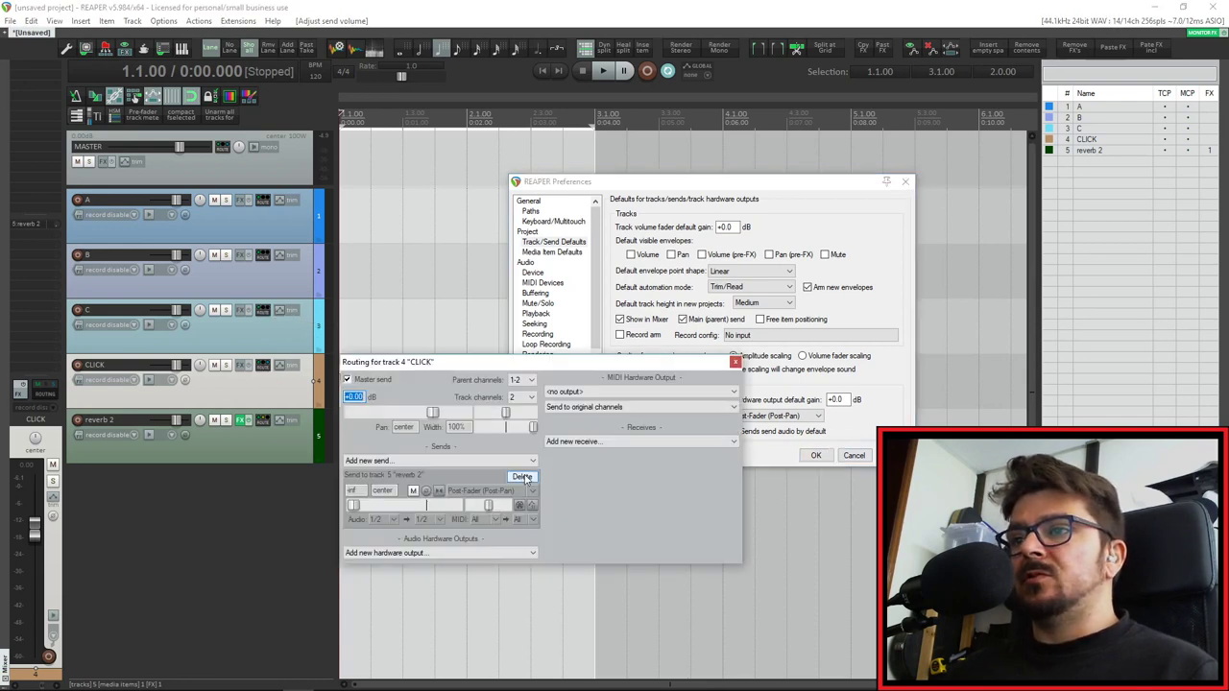
click(522, 477)
click(403, 461)
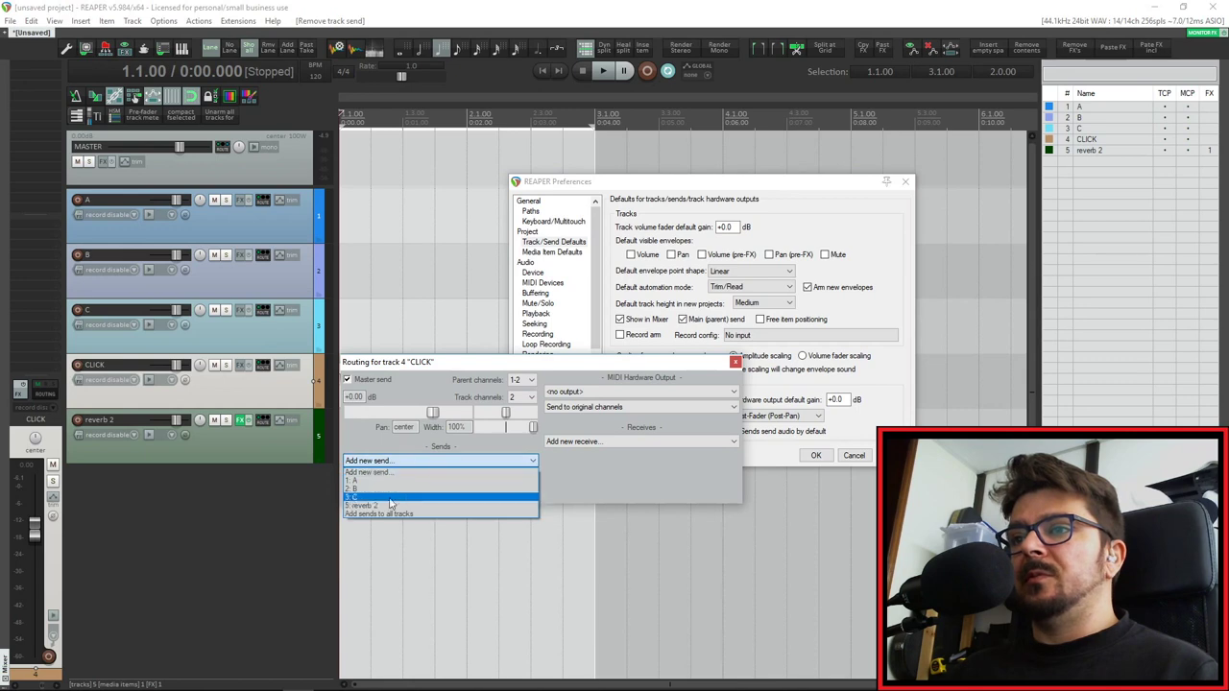
click(390, 516)
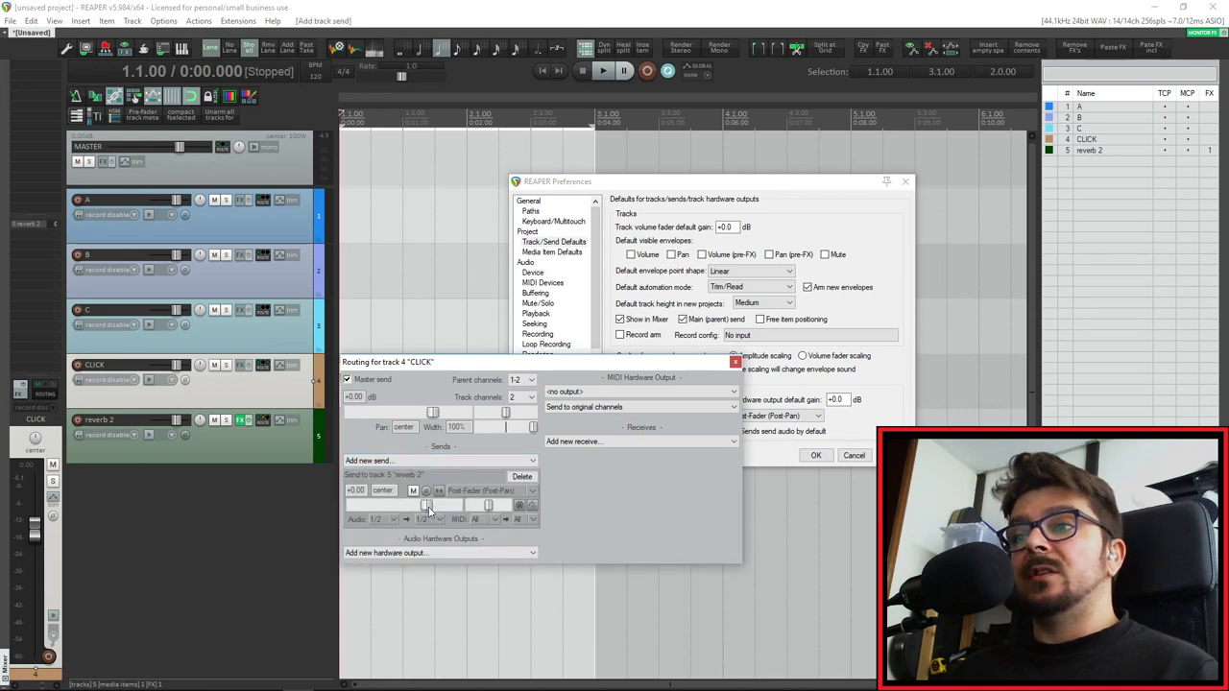
Step: Delete the CLICK track's send to reverb 2 and apply a send default gain of -inf in the preferences
drag(498, 378, 347, 470)
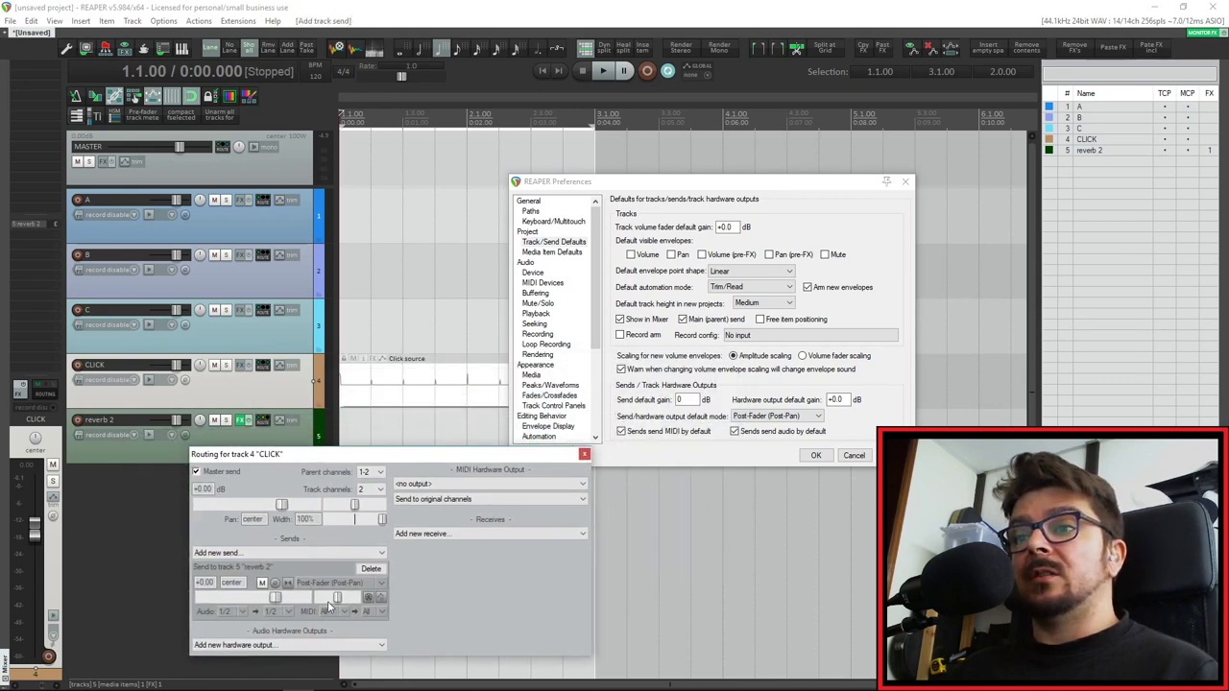
click(380, 569)
click(584, 453)
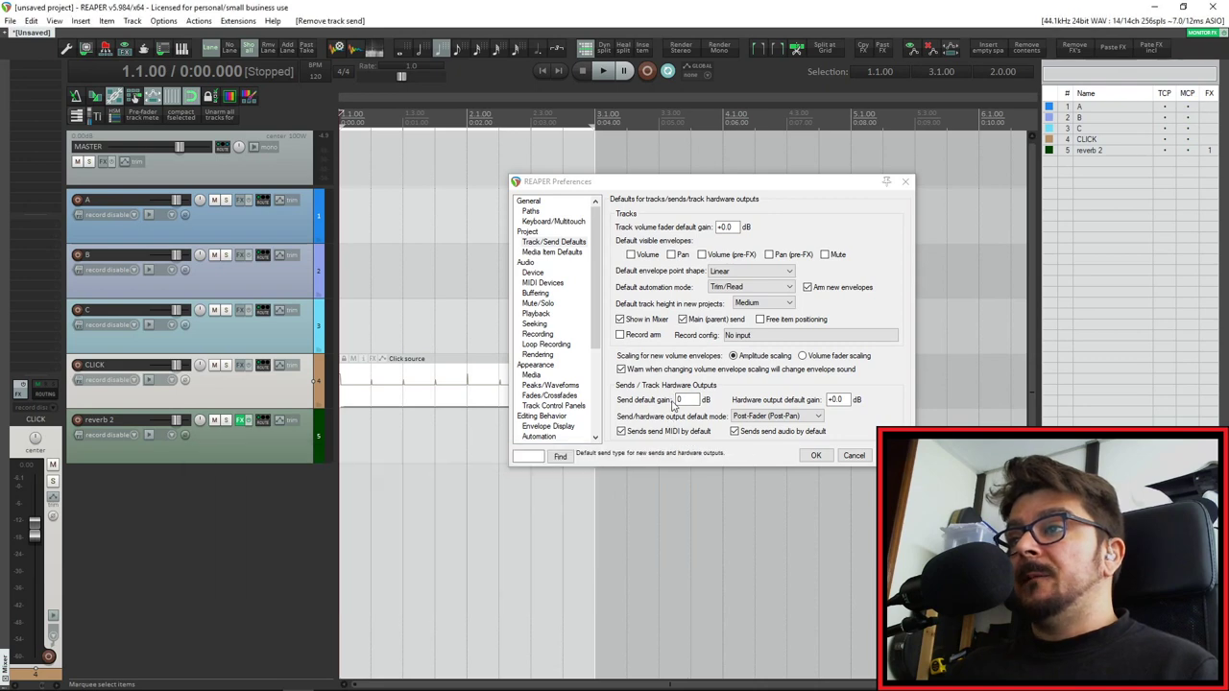
text(-inf)
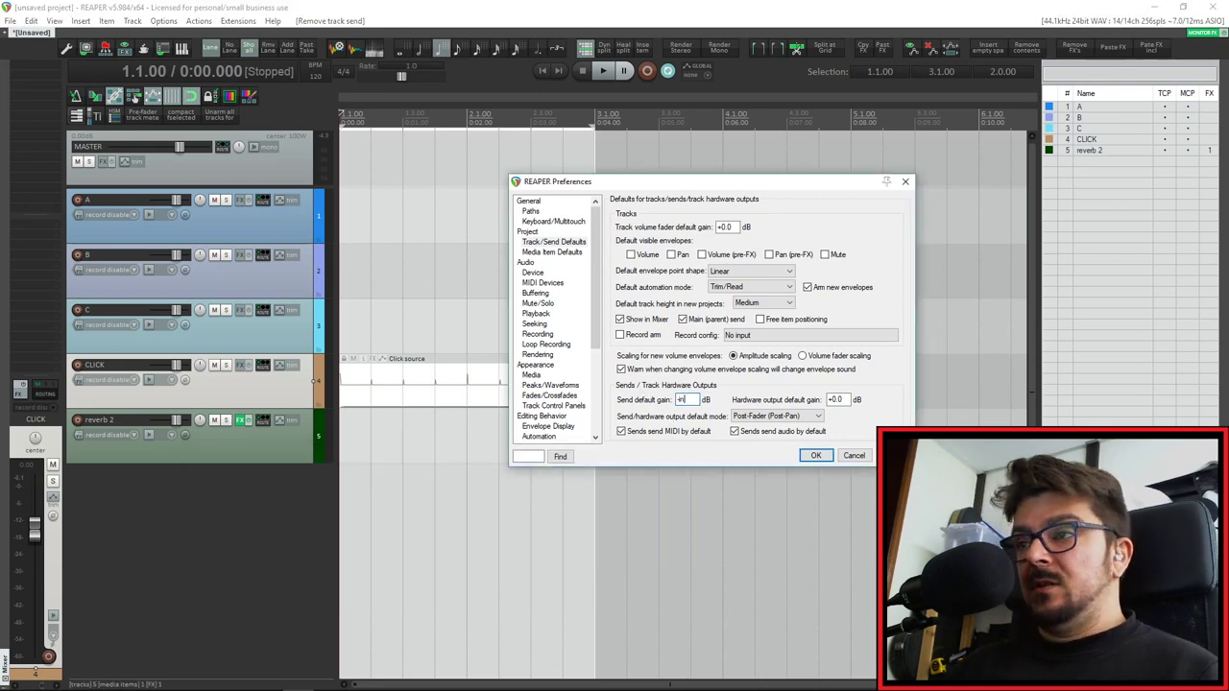
click(815, 455)
Step: Add a new send from the CLICK track to reverb 2 and close the track's routing window
click(263, 366)
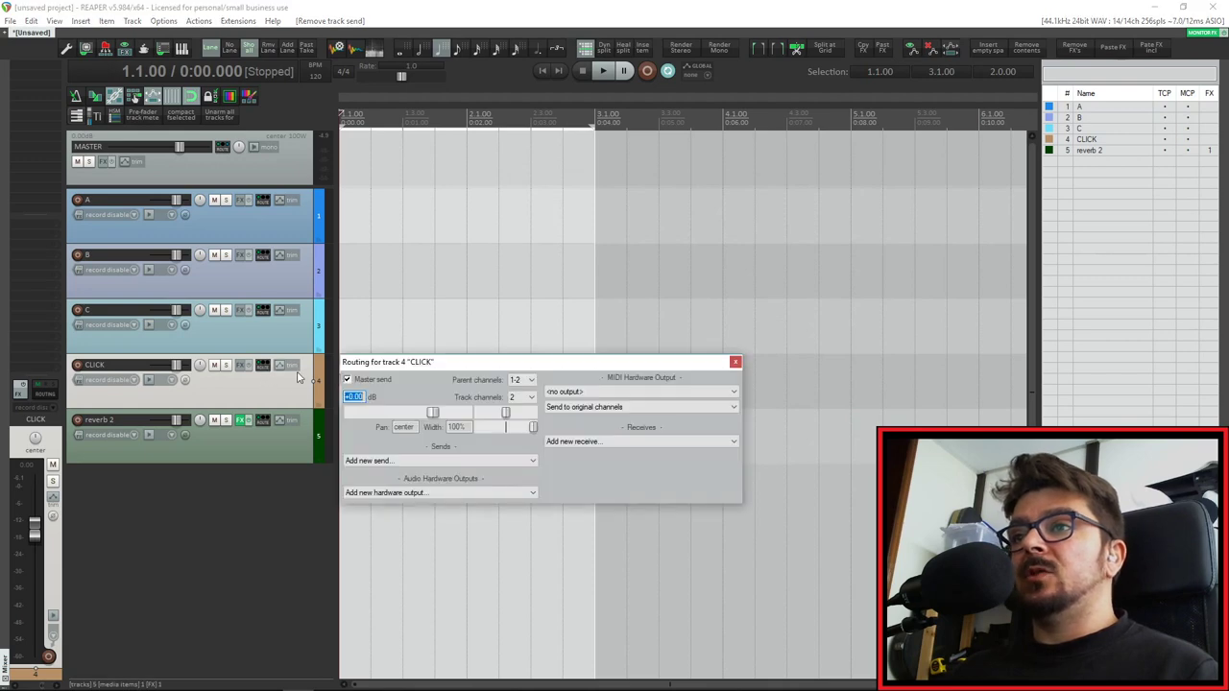
click(413, 462)
click(389, 508)
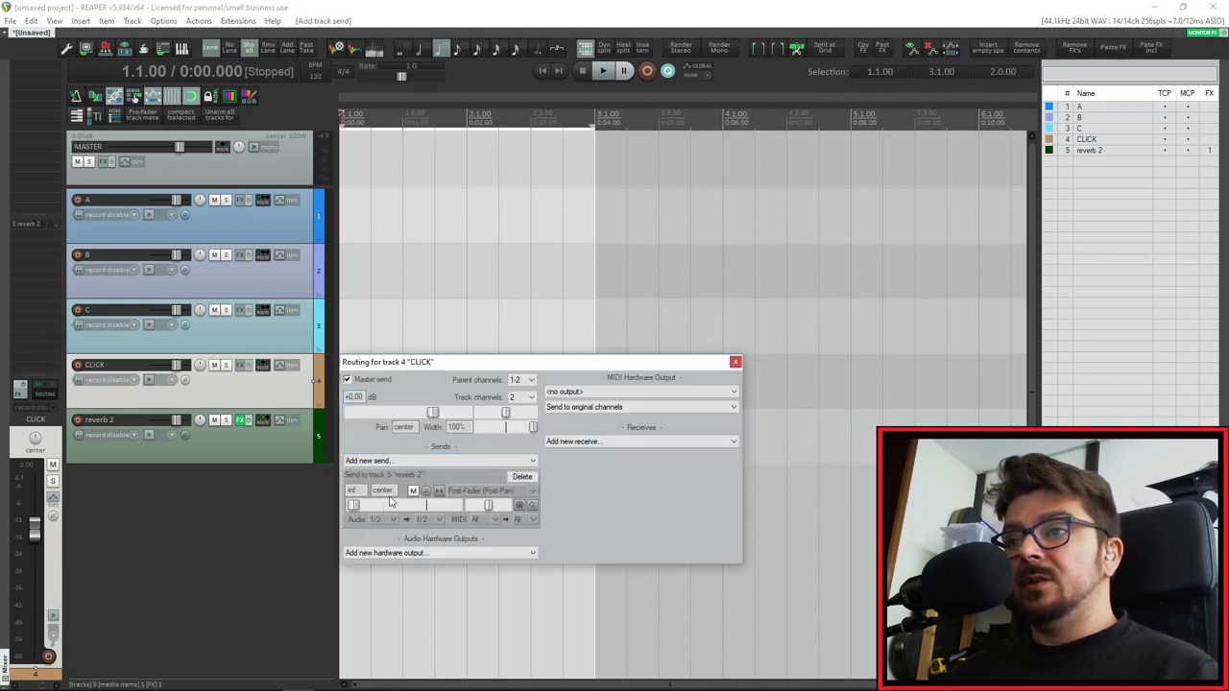
drag(516, 363, 832, 188)
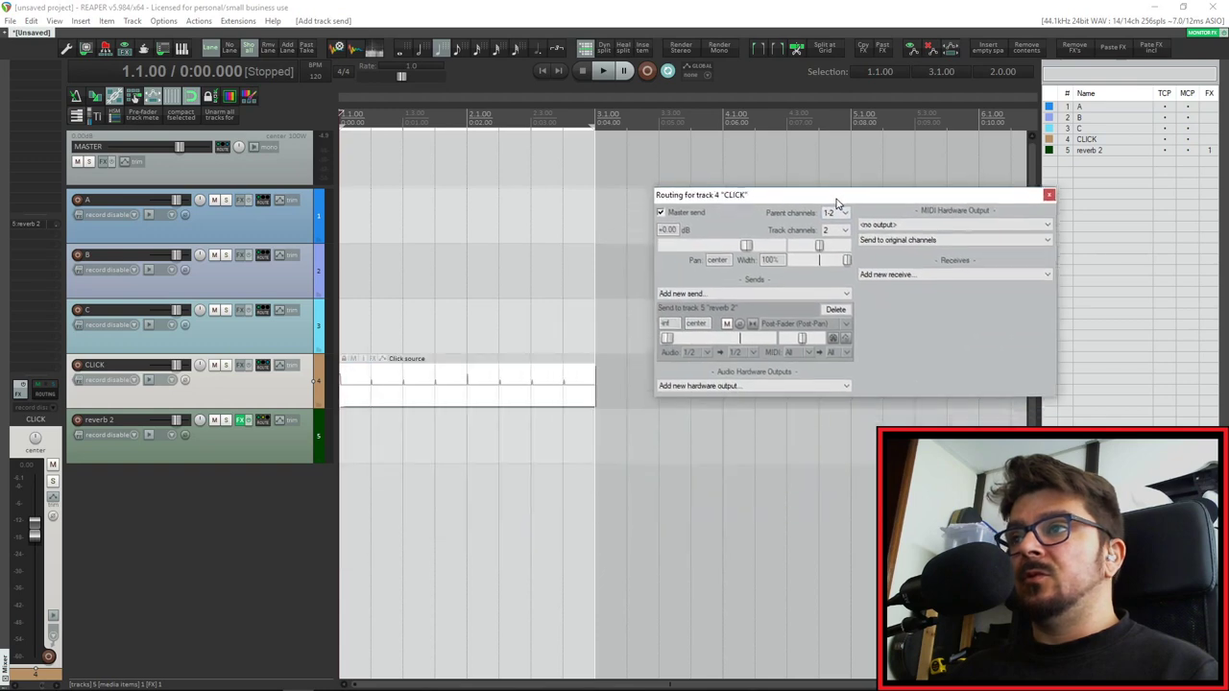
click(1051, 187)
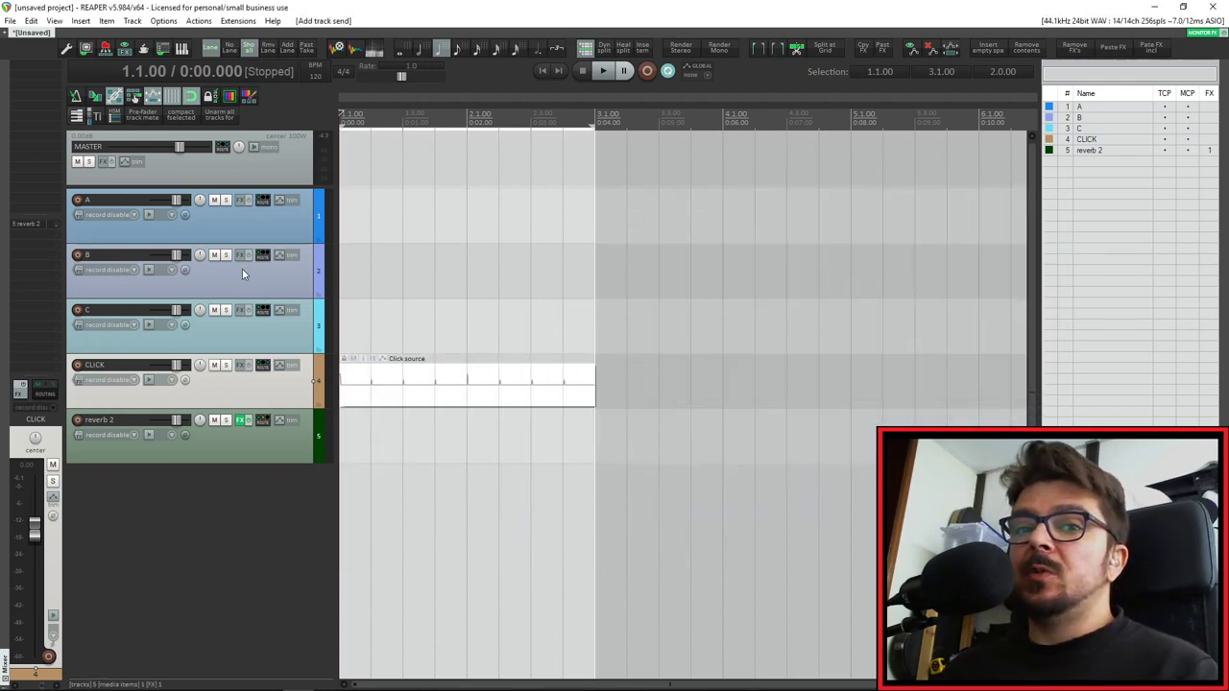
Step: Open the Routing Matrix, check its entry among the view options, and toggle the matrix closed and open again
click(165, 49)
drag(676, 448, 718, 239)
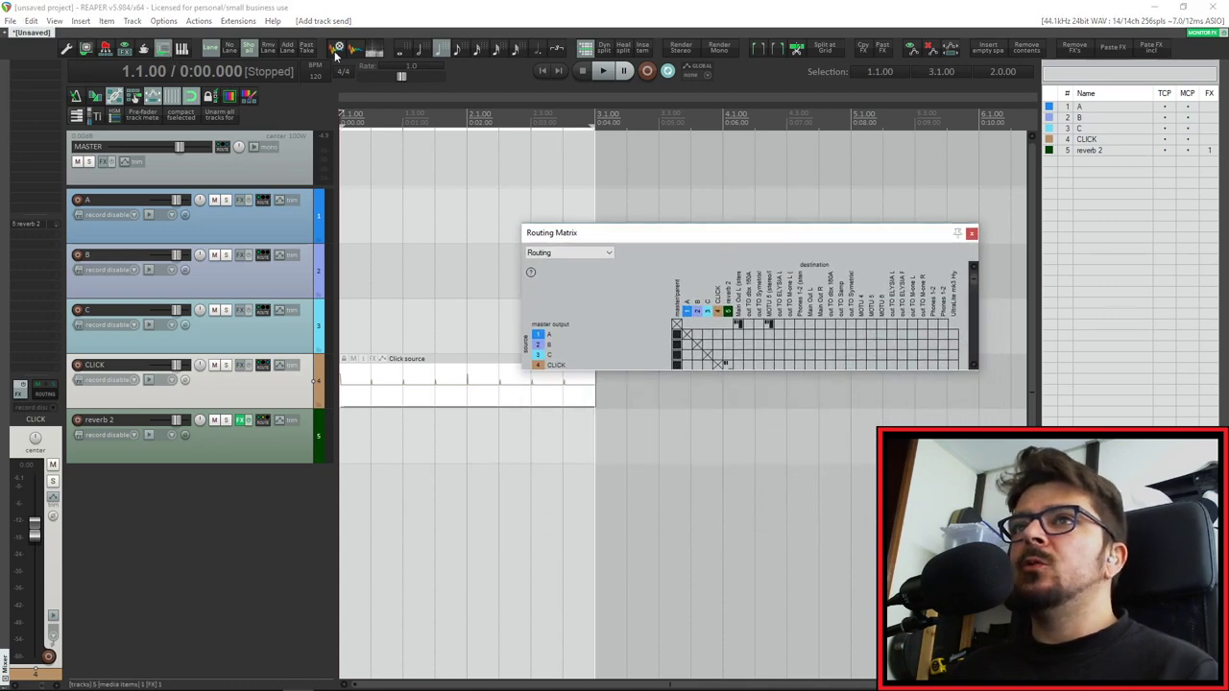
click(54, 21)
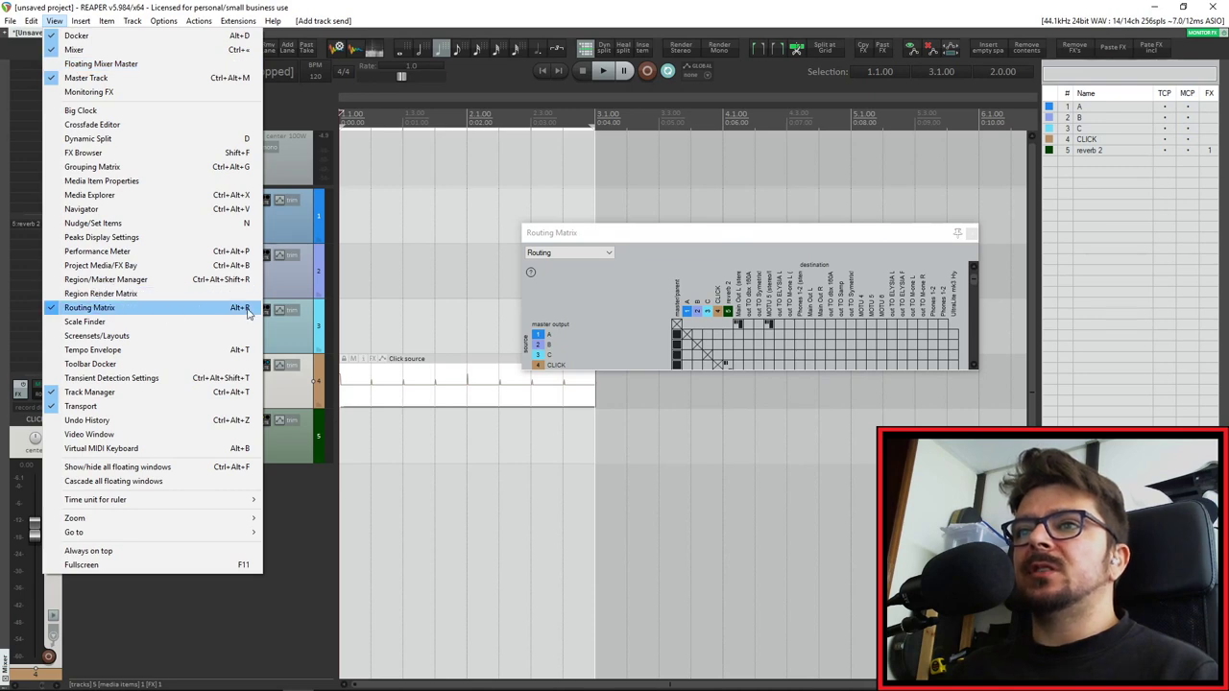
click(669, 233)
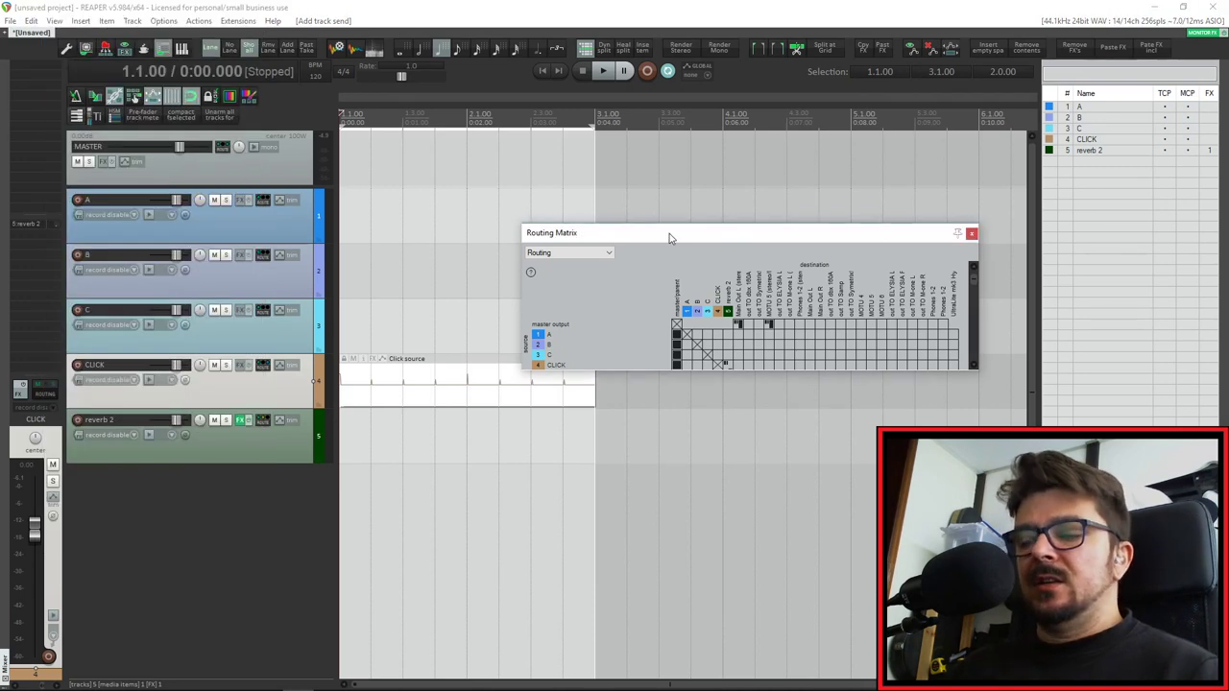
key(alt+r)
key(alt+r)
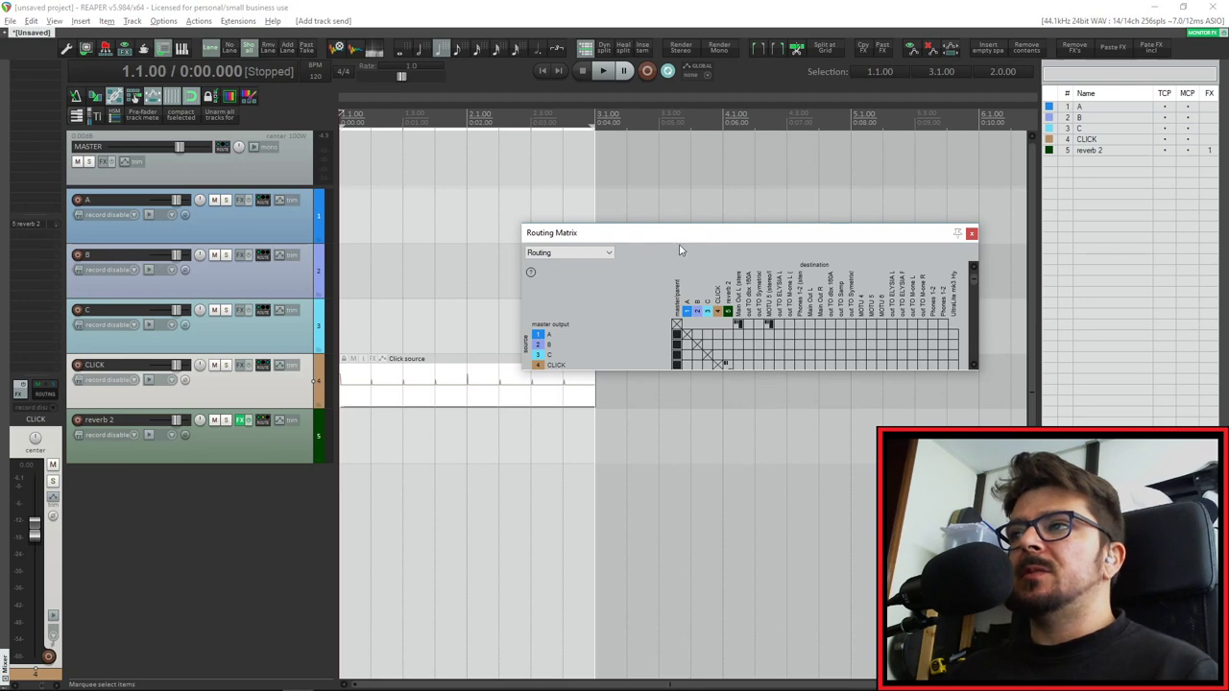
Step: Enlarge the Routing Matrix vertically to list all track and input sources, and reposition it higher on the screen
drag(685, 235, 636, 144)
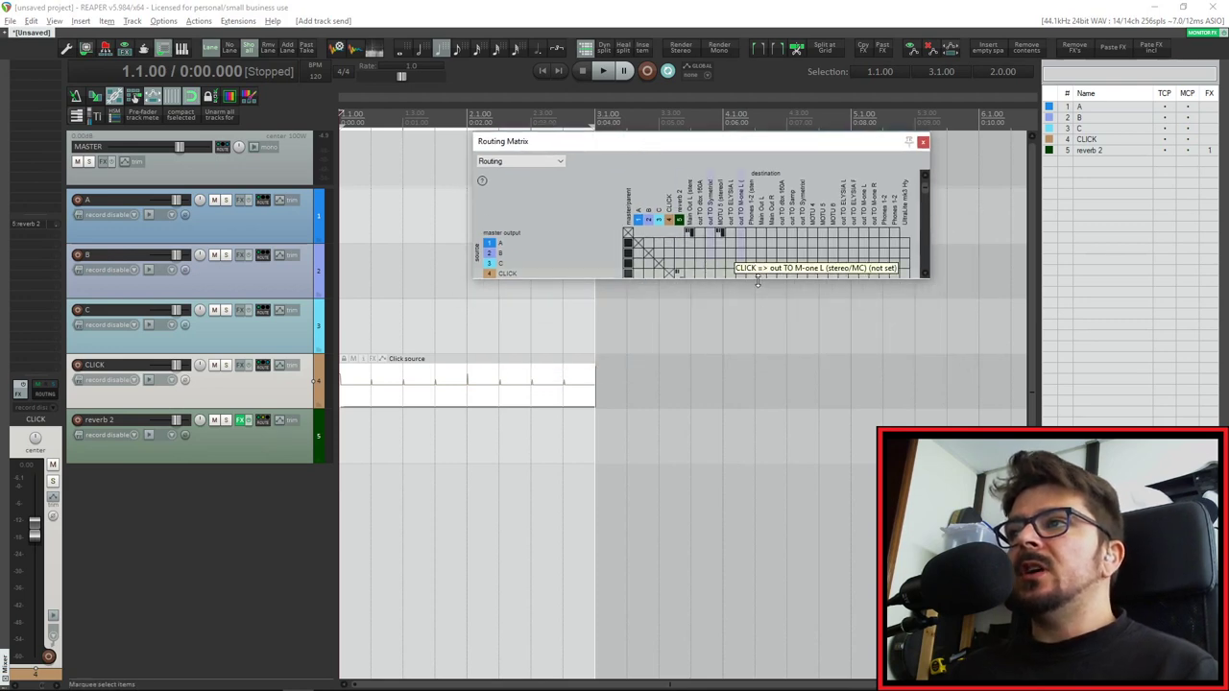
drag(758, 286, 758, 281)
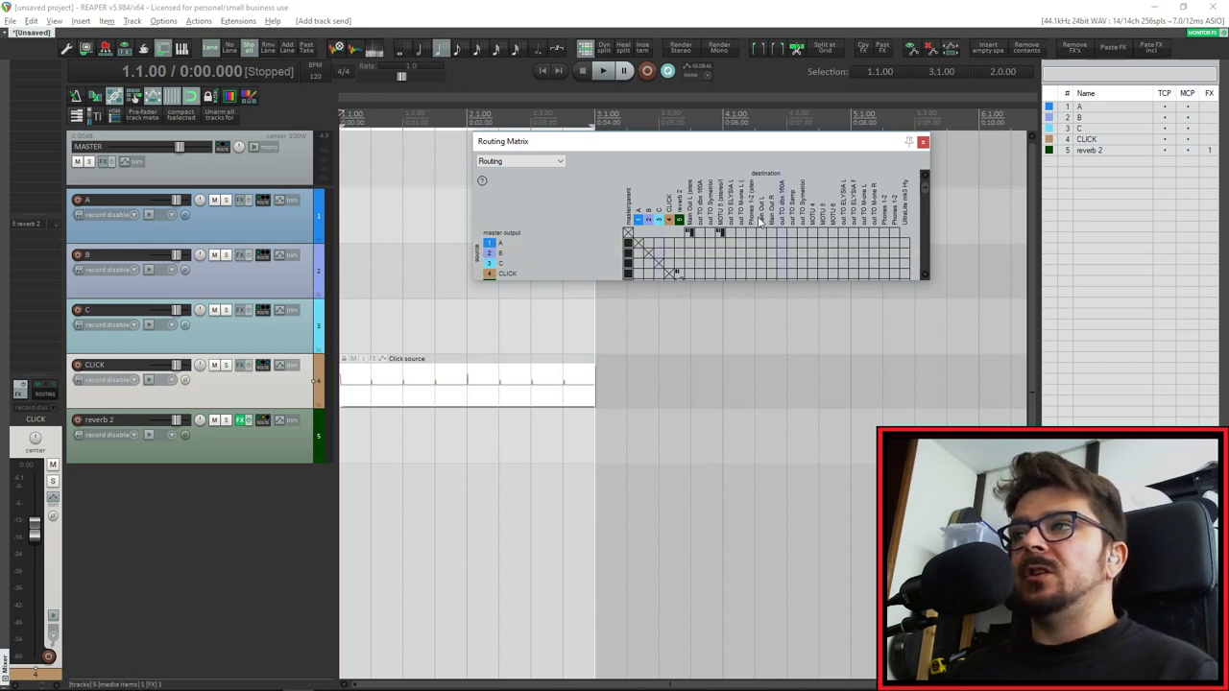
drag(725, 281, 724, 605)
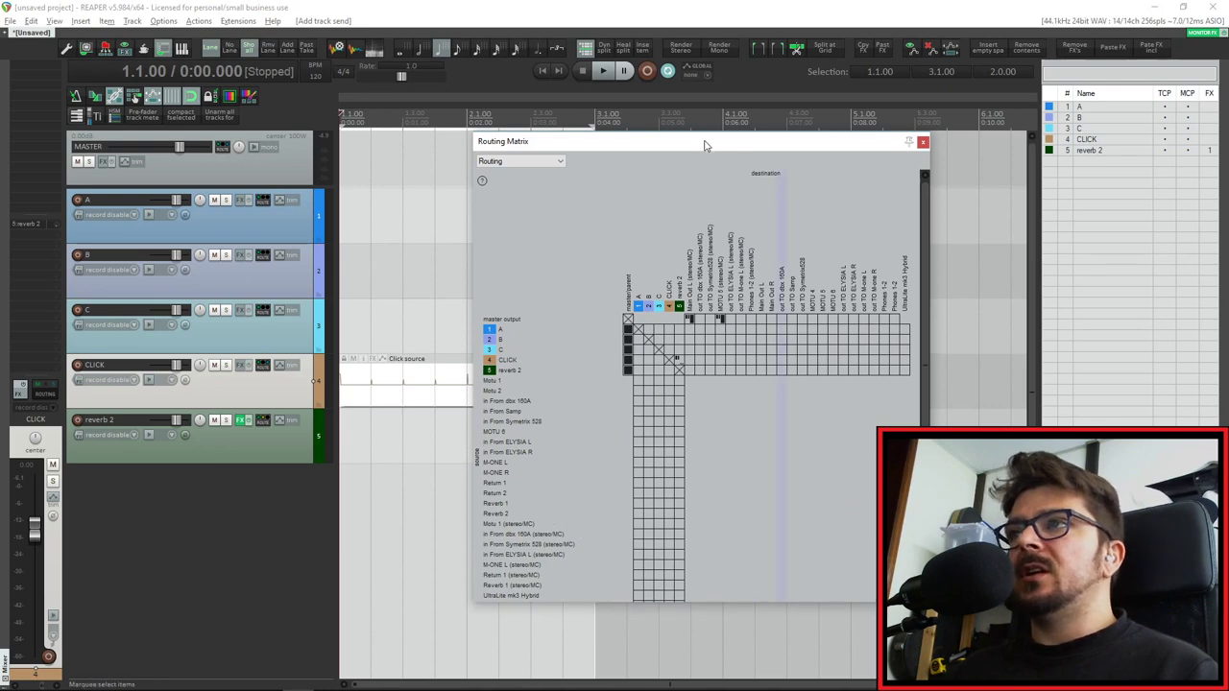
drag(705, 146, 671, 76)
Step: Delete the CLICK track's send to reverb 2 in its routing window and close that window
click(264, 367)
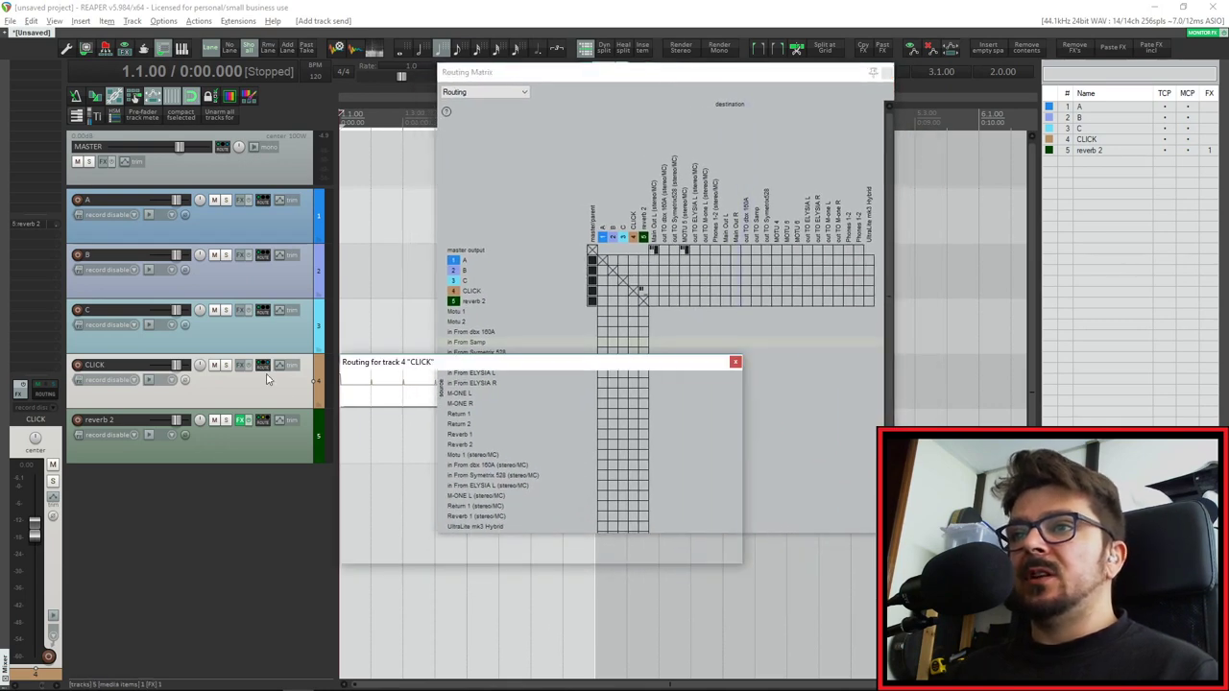
click(522, 476)
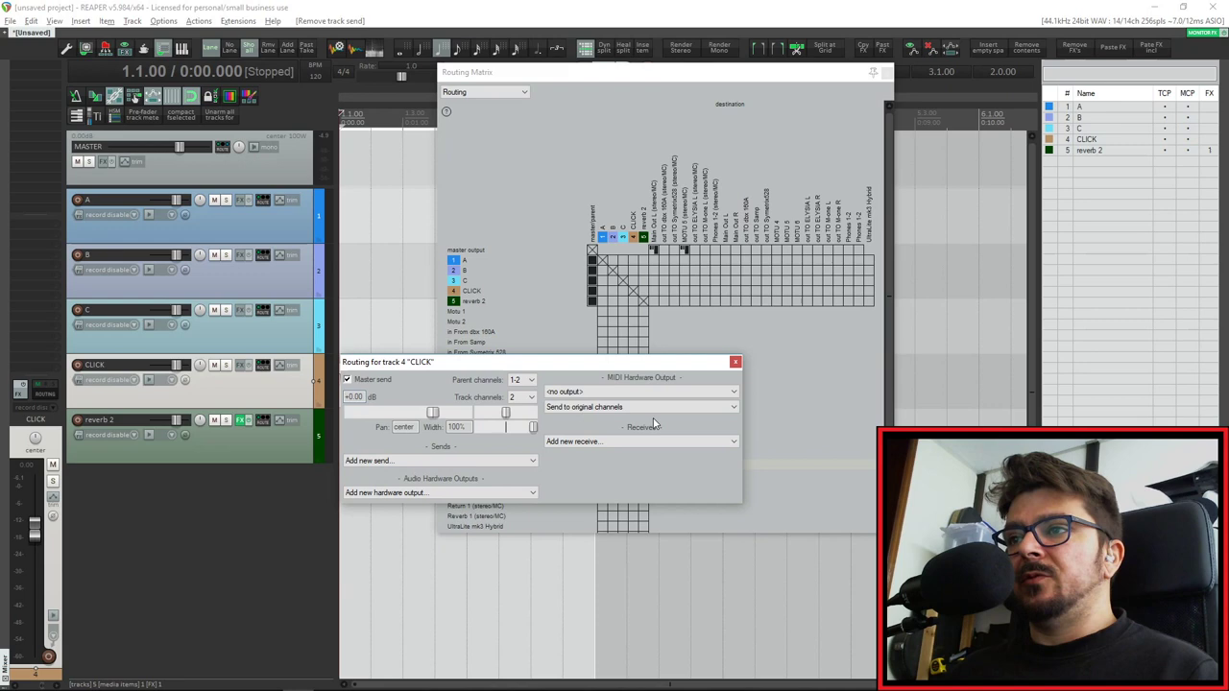
click(736, 362)
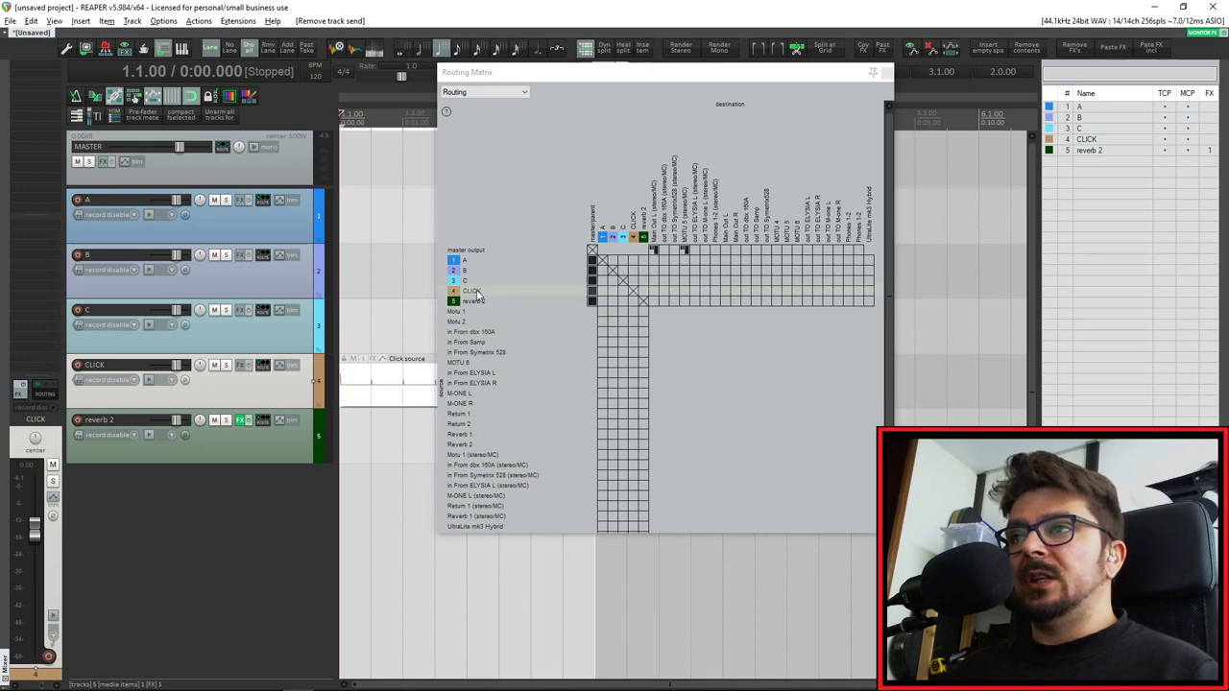
Step: Create a send from CLICK to reverb 2 in the Routing Matrix, view its send controls, and close the matrix
click(643, 293)
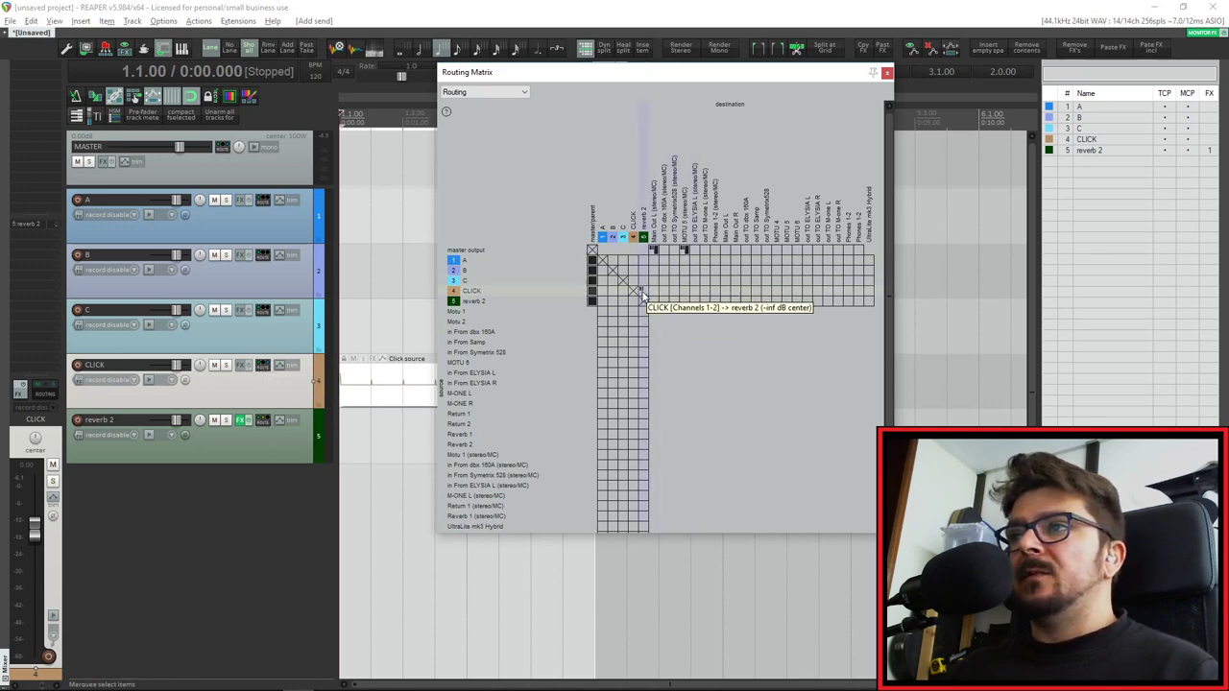
right_click(642, 294)
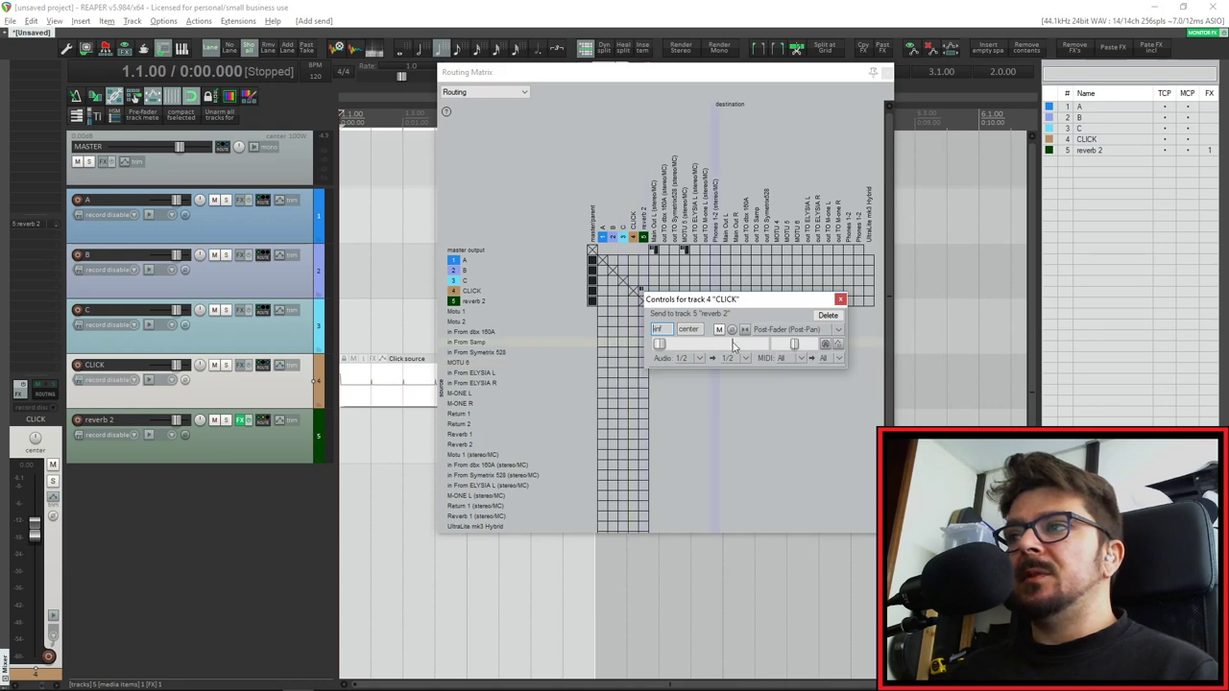
click(887, 73)
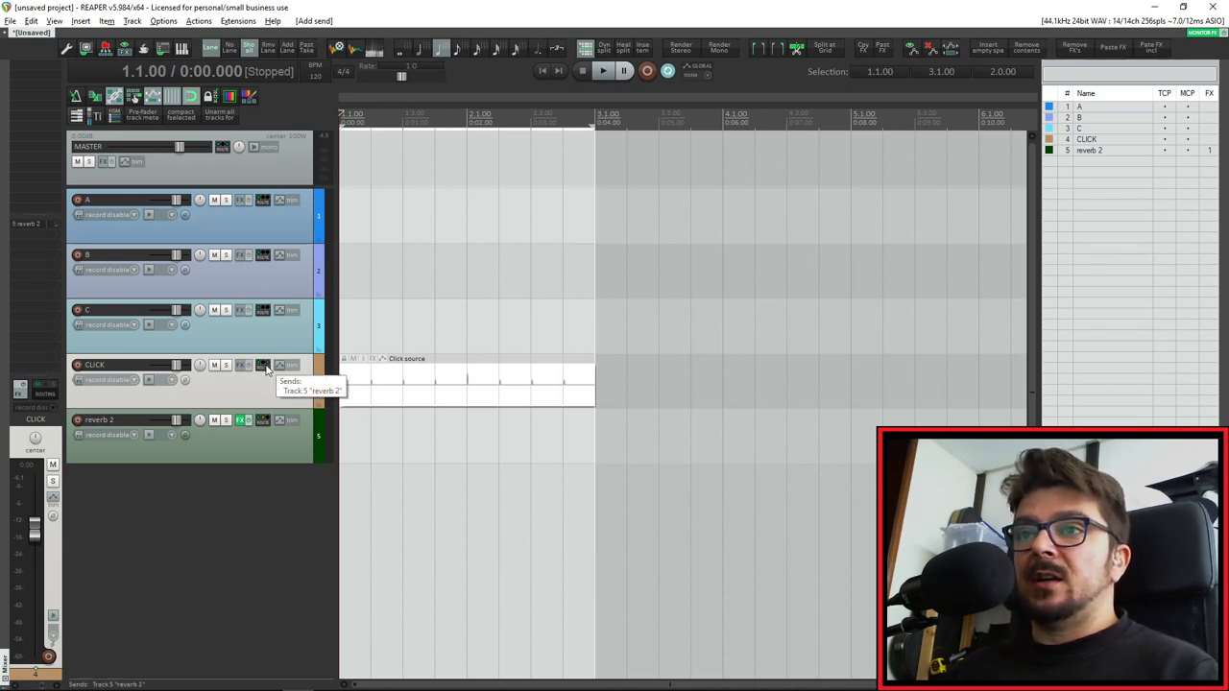
Step: Remove the matrix-made send in the CLICK track's routing window and add a new send to reverb 2
mouse_move(268, 370)
mouse_down()
mouse_move(269, 318)
mouse_move(261, 370)
mouse_up()
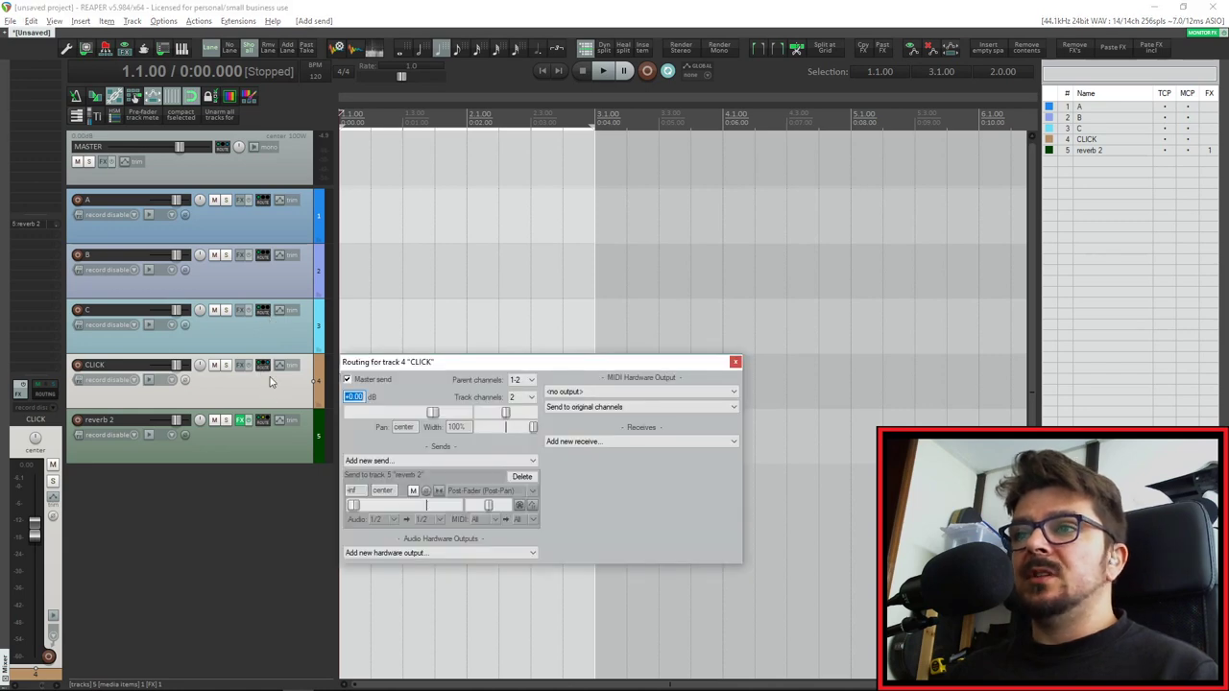
alt+click(260, 367)
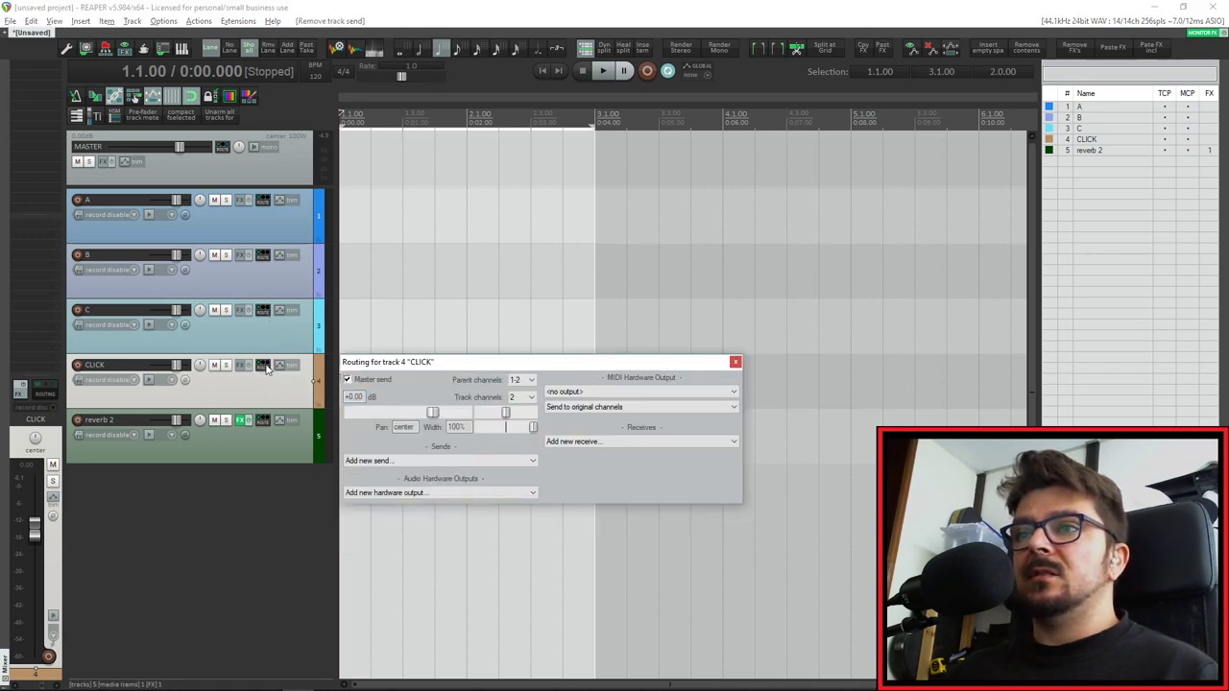
click(259, 368)
click(458, 463)
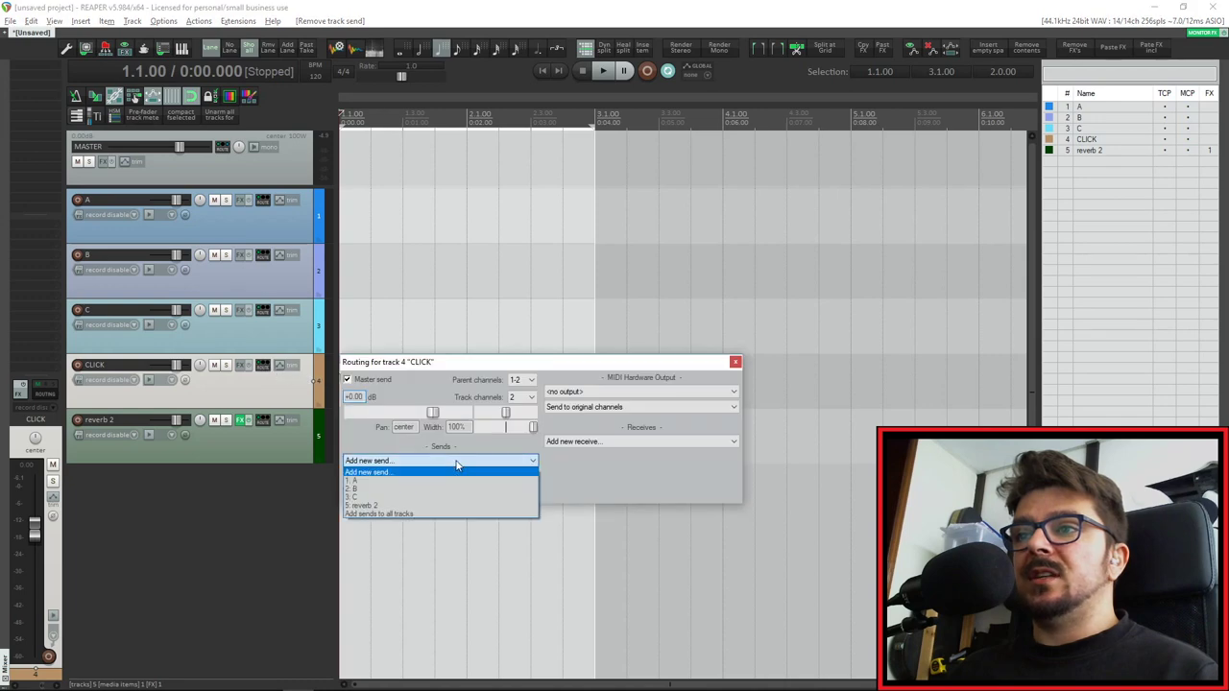
click(383, 507)
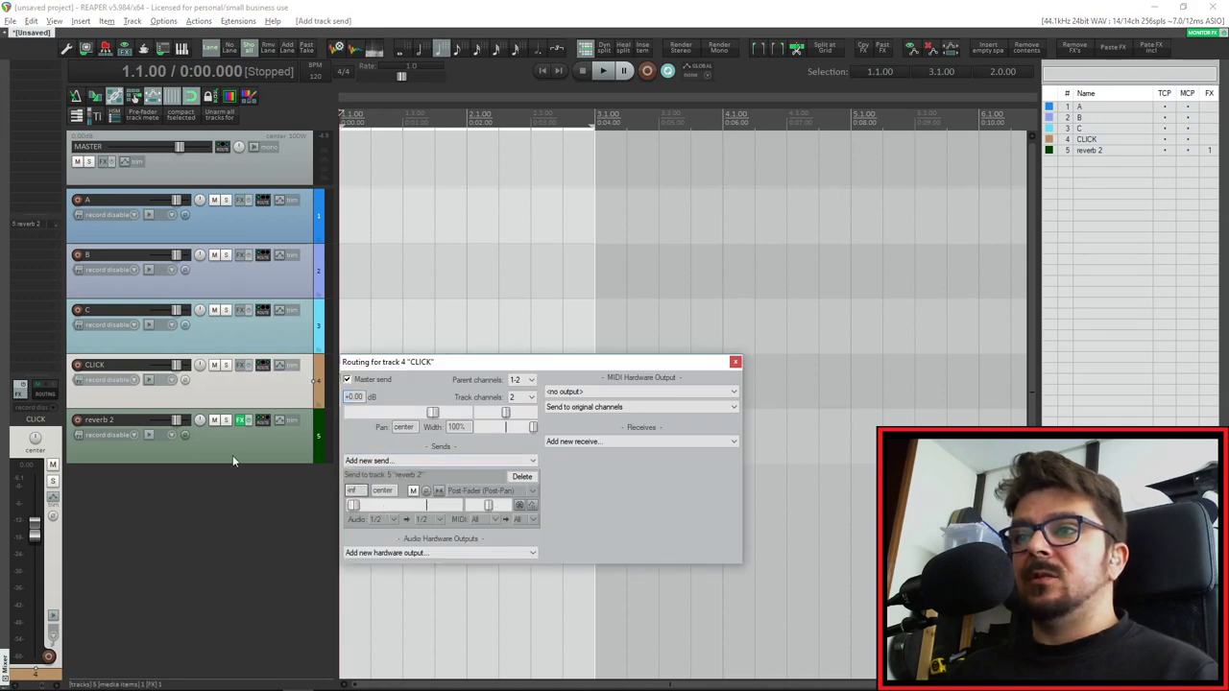
Step: Delete the newly added reverb 2 send from the CLICK track and close the routing window
click(523, 476)
click(735, 364)
Step: Reopen the Routing Matrix to examine the track routing grid, and close it
click(54, 20)
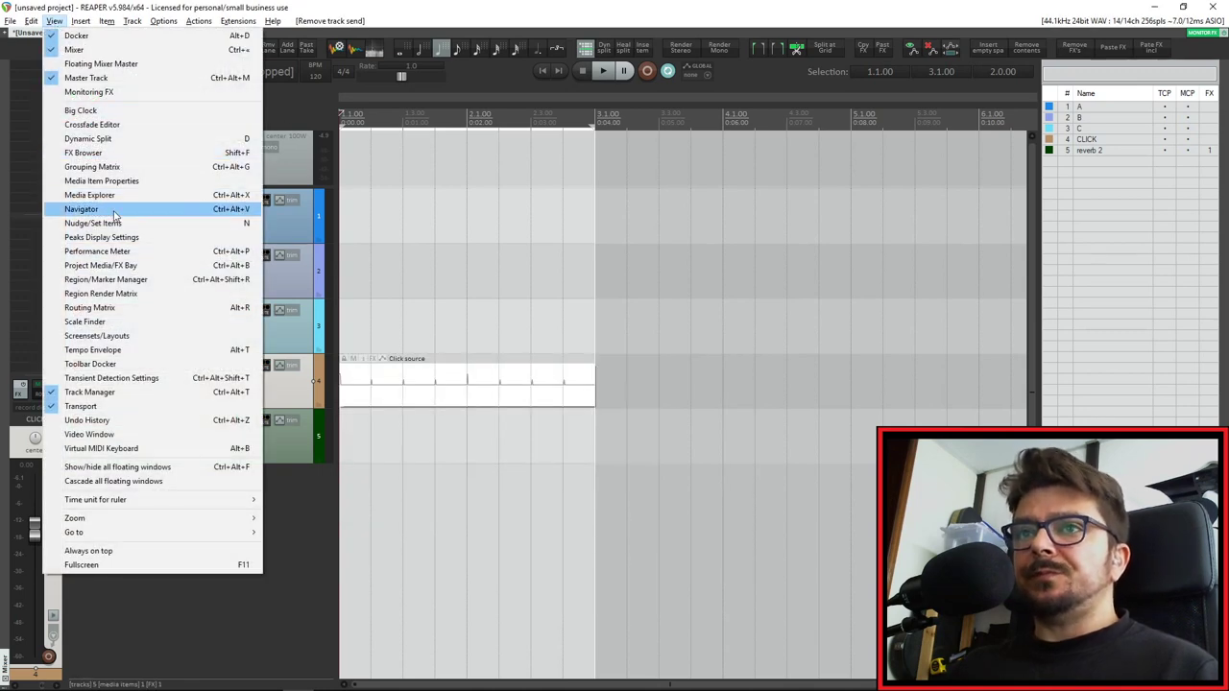
click(117, 308)
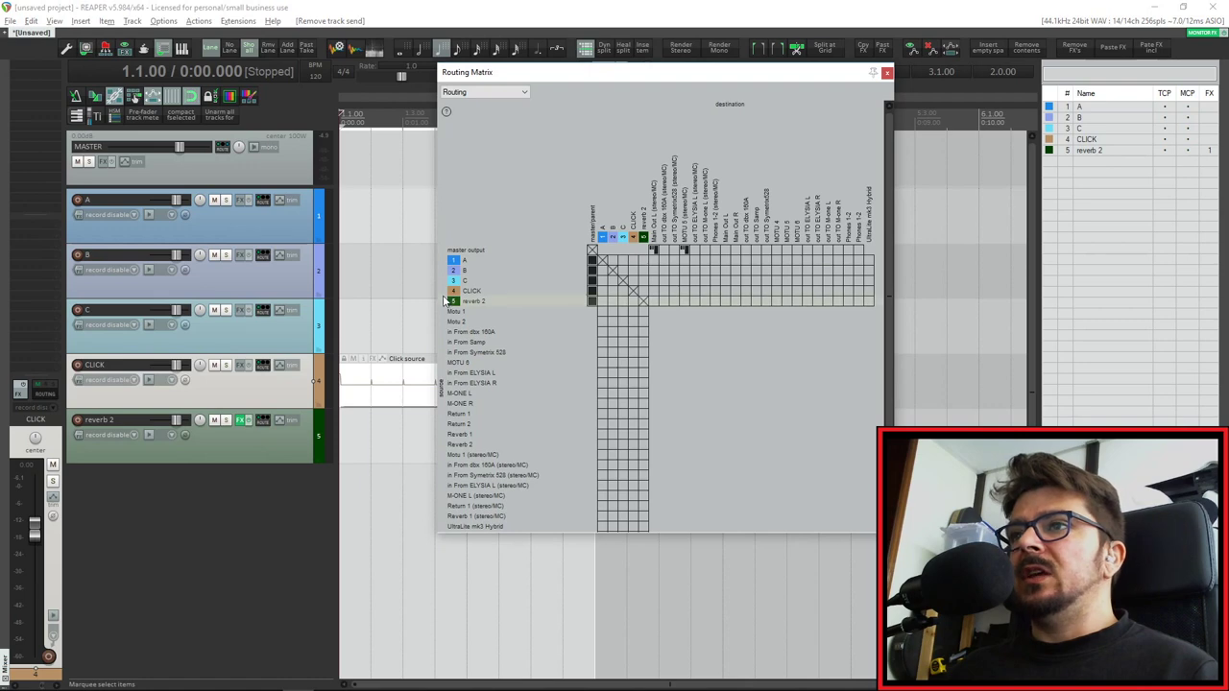
click(886, 72)
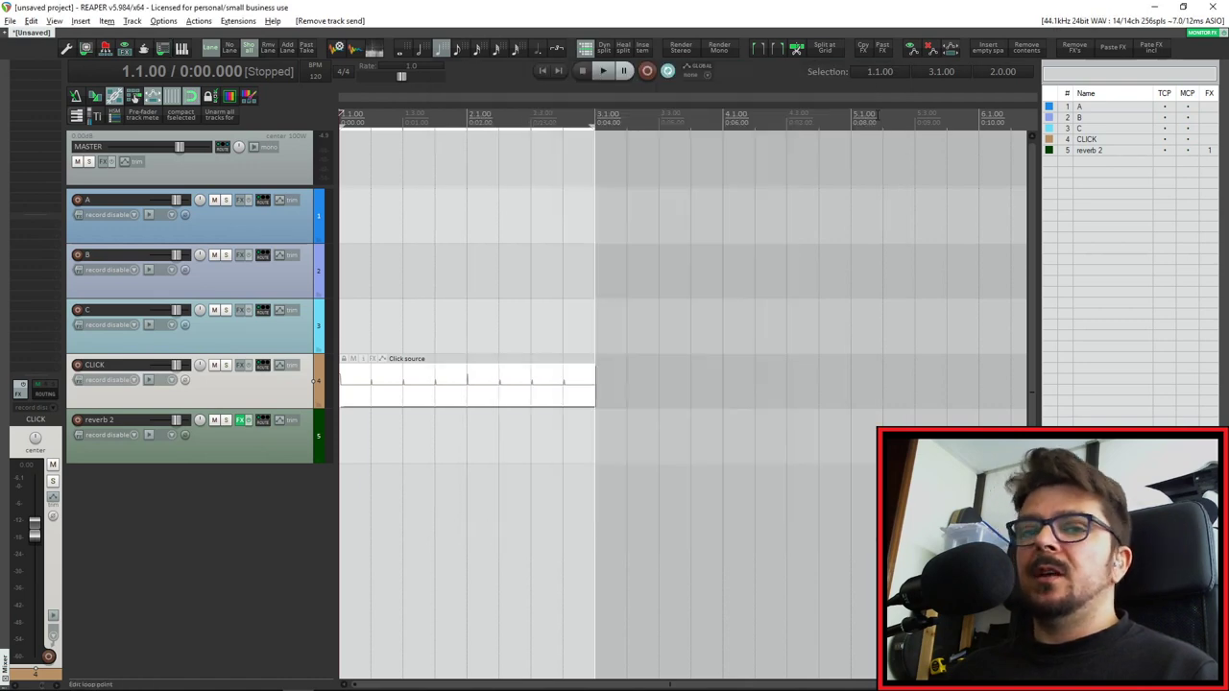